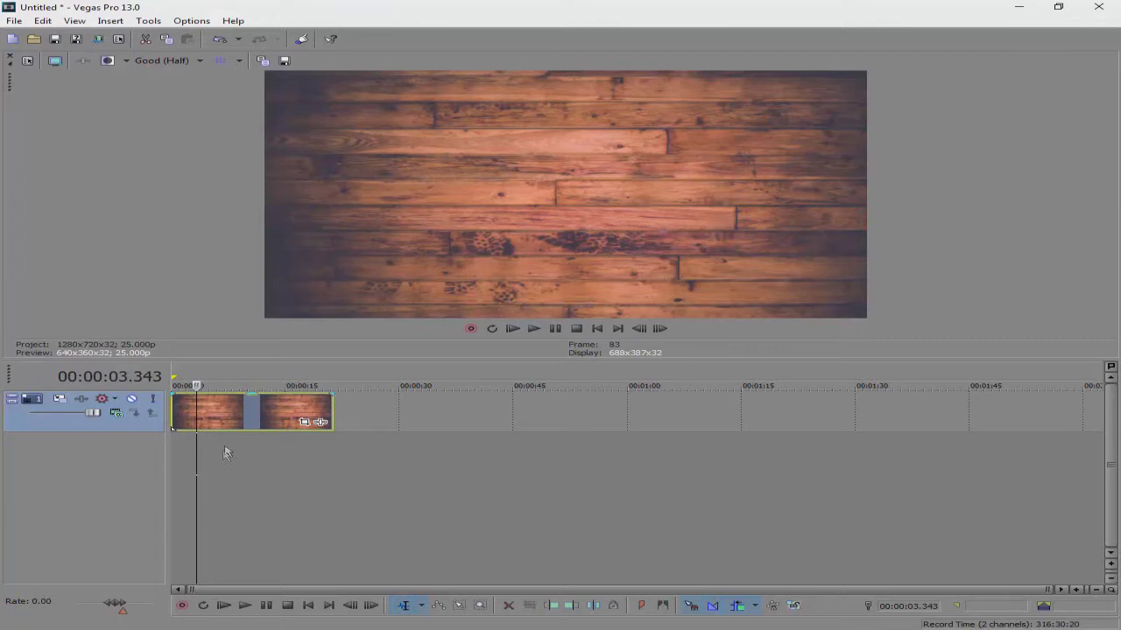
Step: Insert two video tracks above the wood clip and add a white Solid Color event at the start of the top track
key(ctrl+shift+q)
key(ctrl+shift+q)
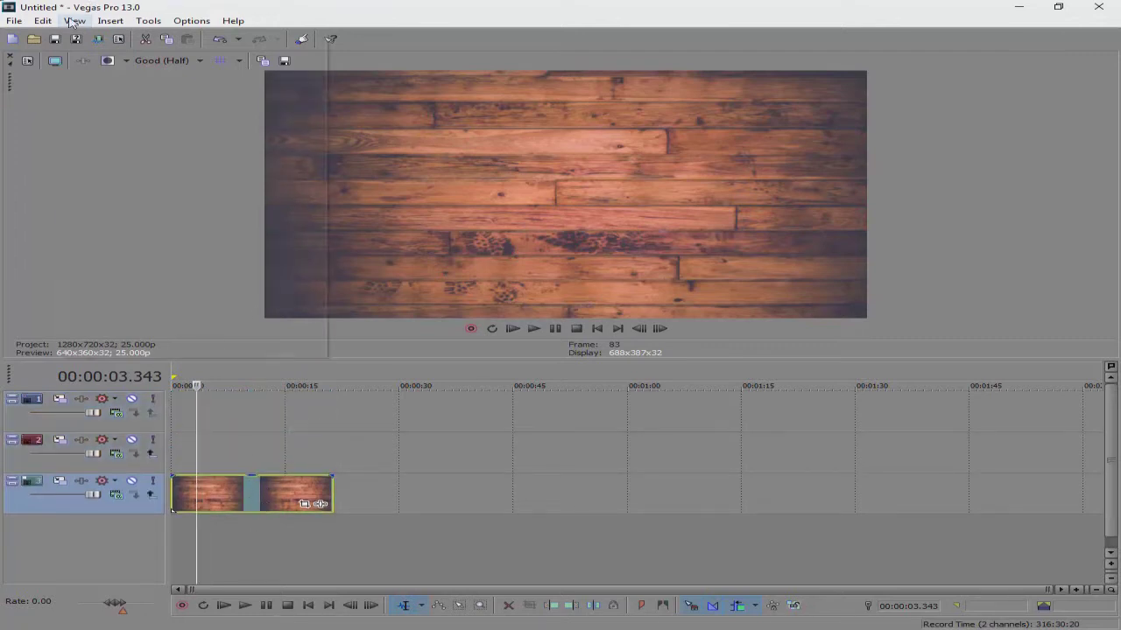
click(72, 21)
mouse_move(94, 106)
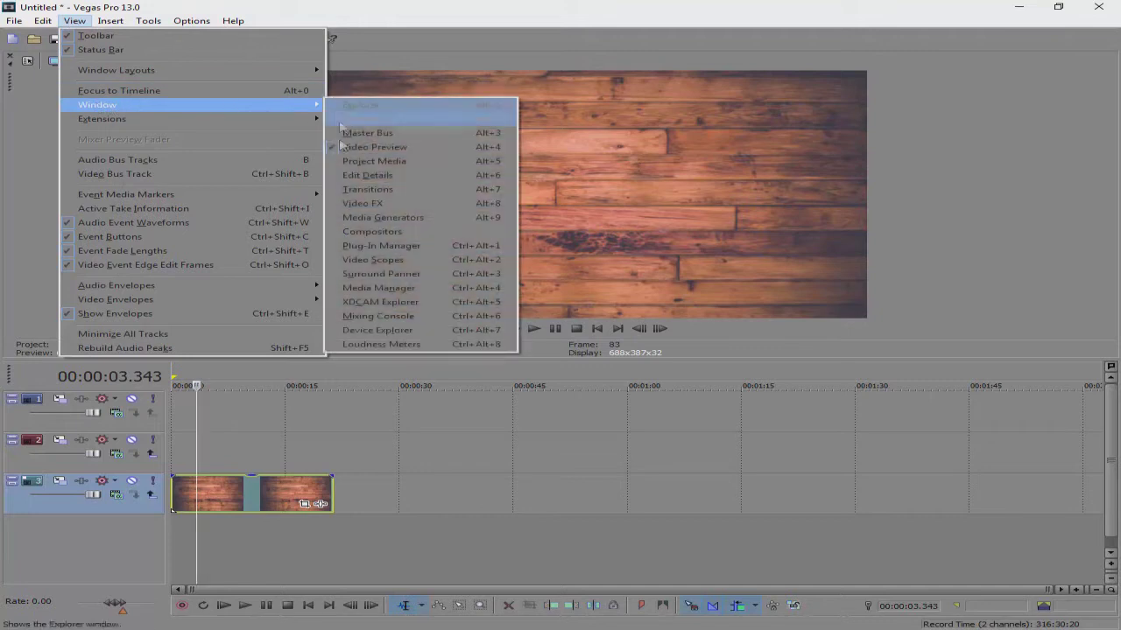
click(383, 219)
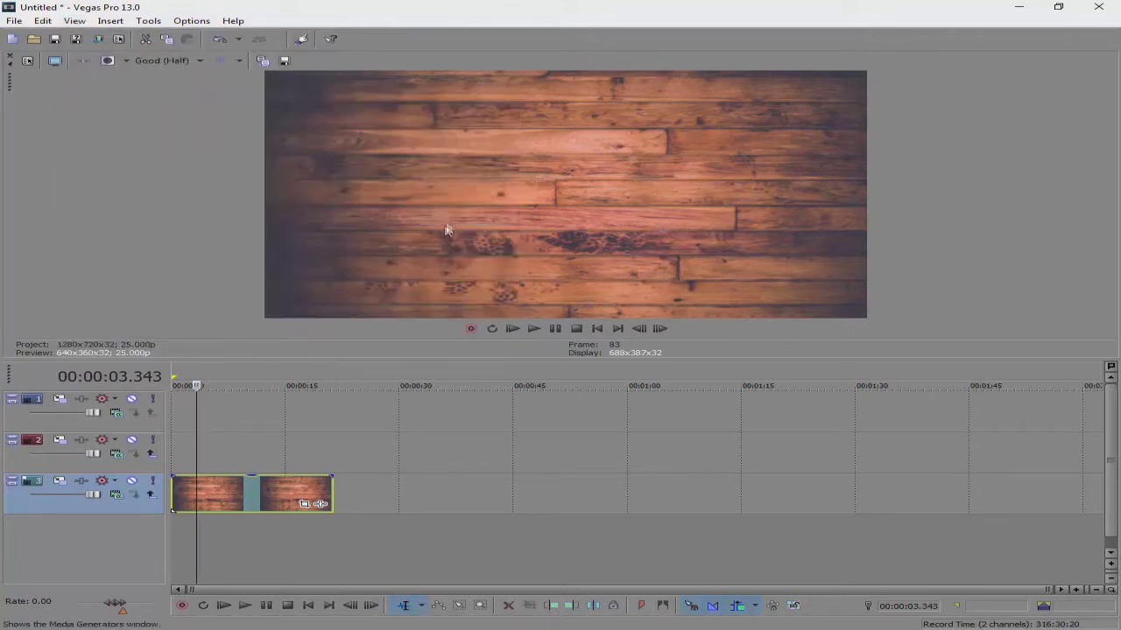
click(411, 277)
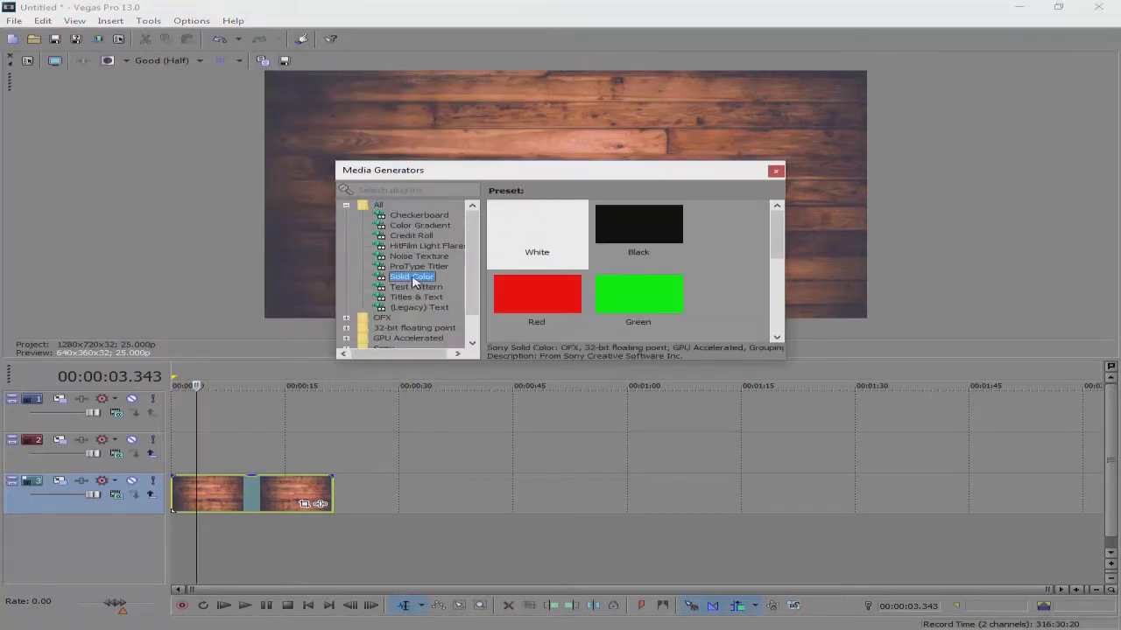
drag(551, 225, 779, 172)
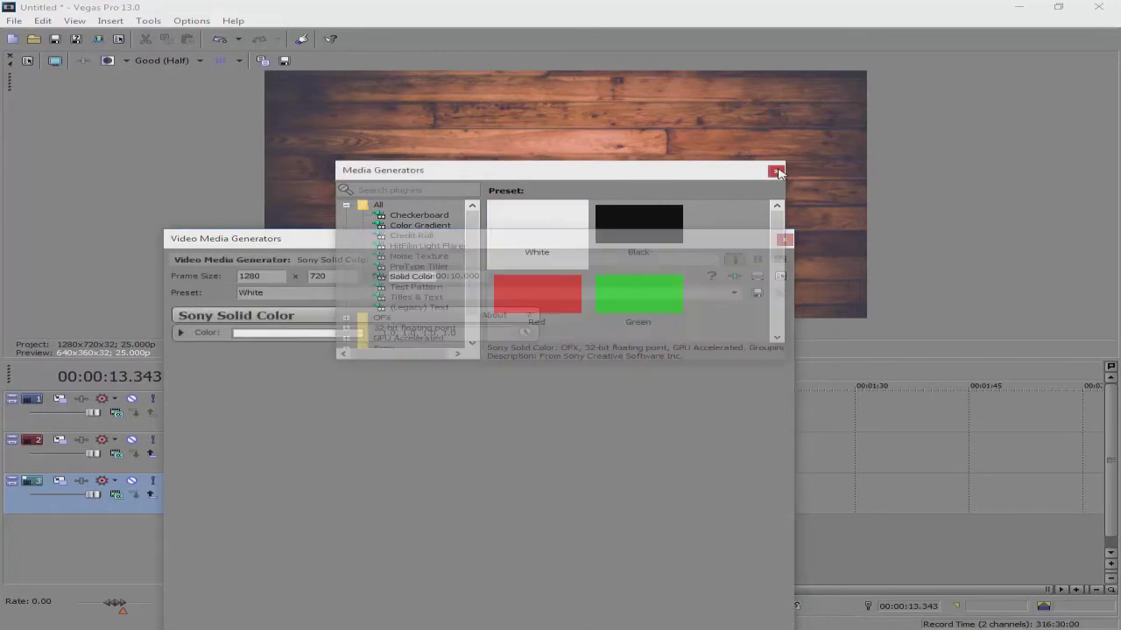
click(778, 172)
click(784, 239)
Step: Extend the white solid to the end of the wood clip and turn off its Maintain aspect ratio switch
click(223, 410)
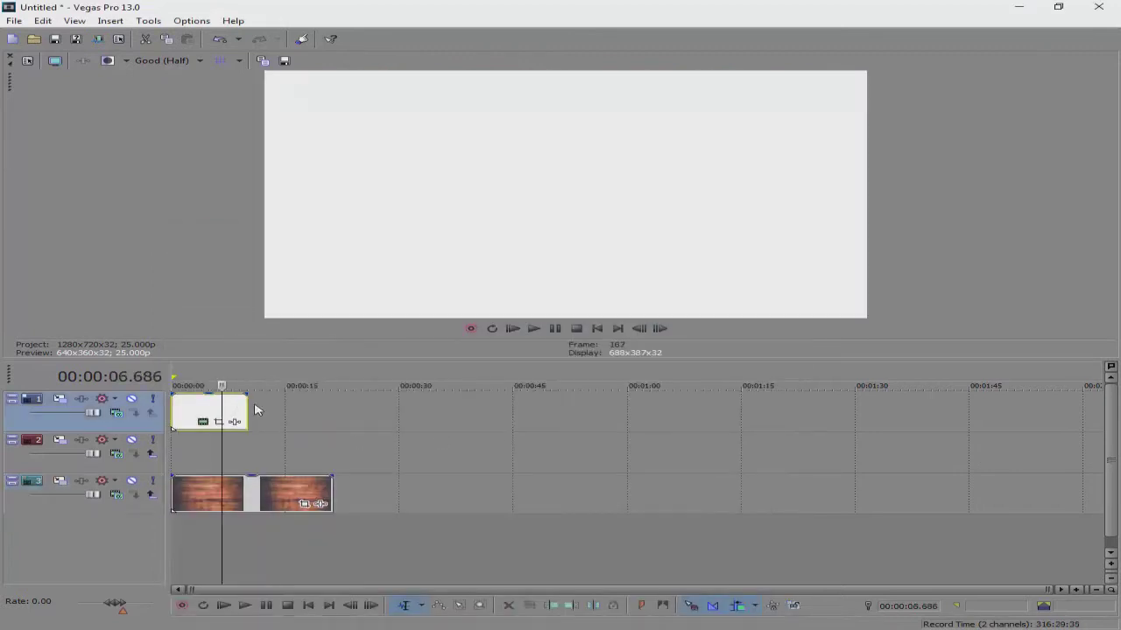
mouse_move(242, 405)
mouse_down()
mouse_move(343, 406)
mouse_move(254, 410)
mouse_up()
right_click(254, 409)
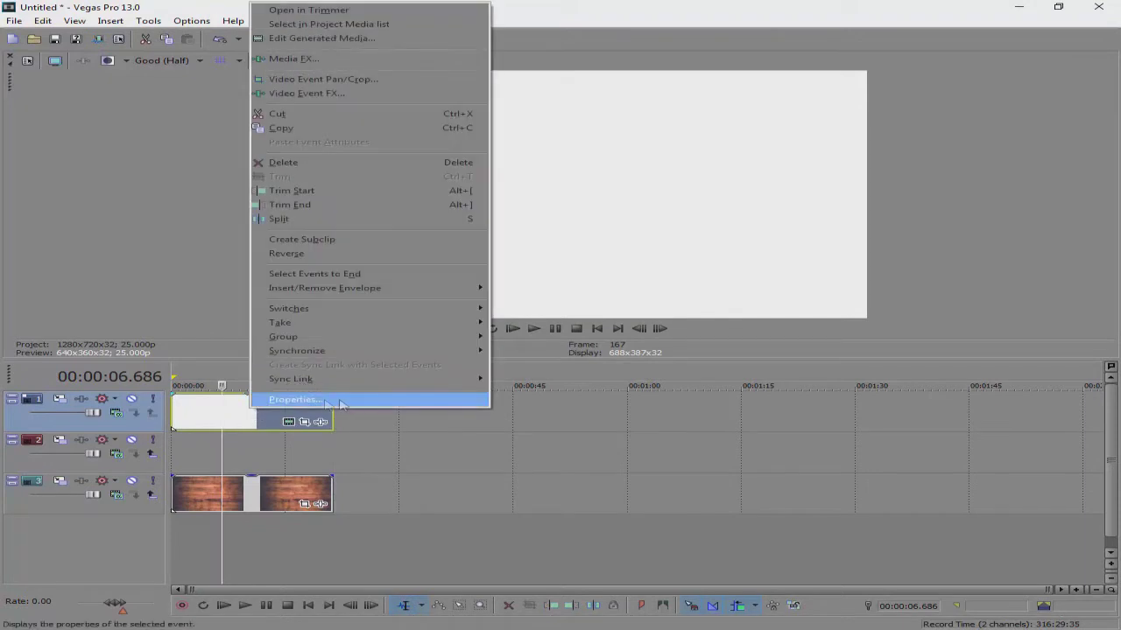
click(298, 401)
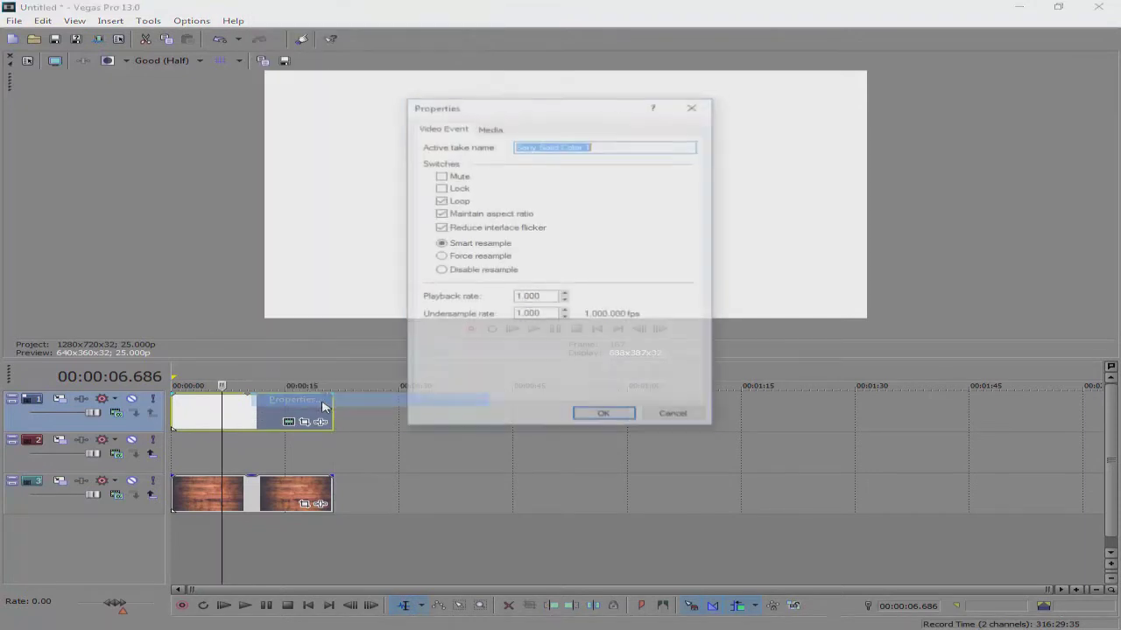
click(450, 218)
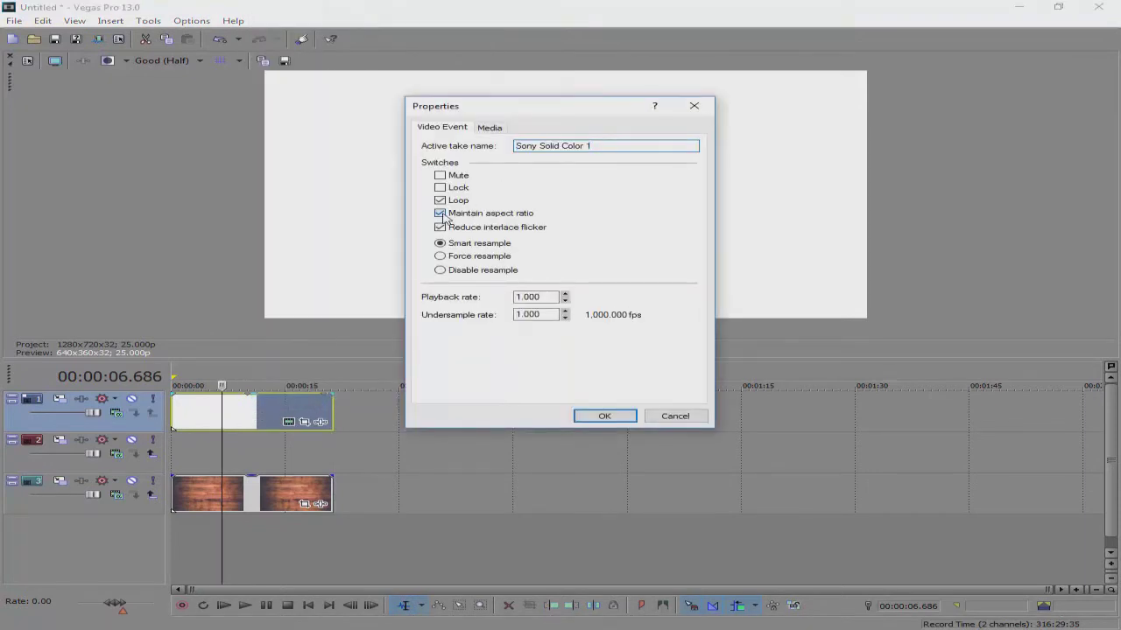
click(601, 418)
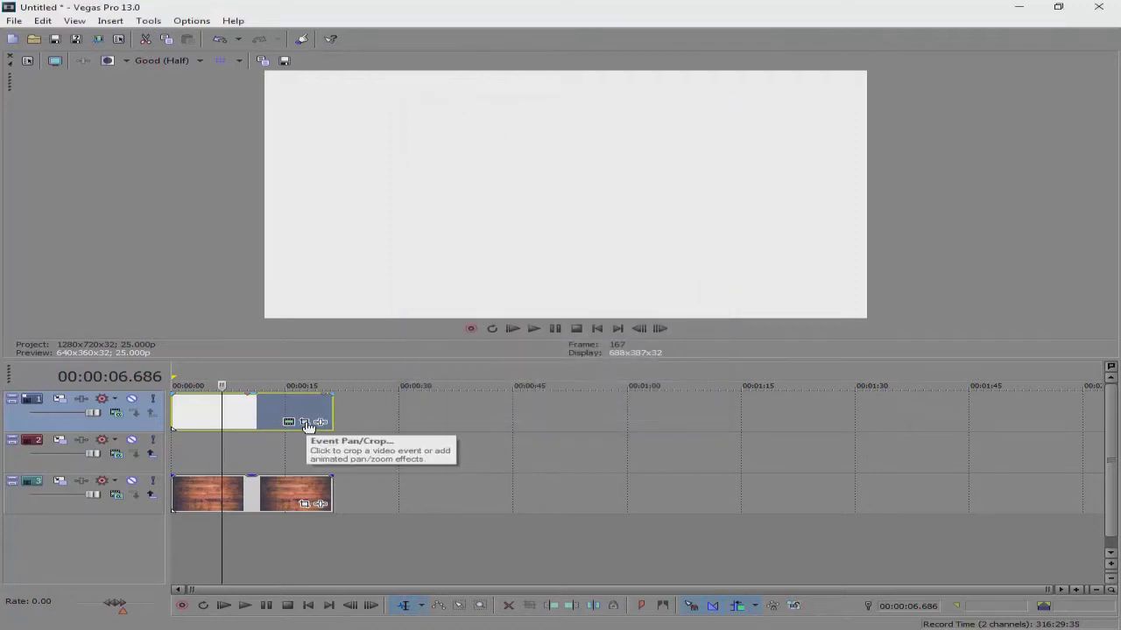
Step: Reshape the white solid's Pan/Crop frame to about 300 wide by 4,258 high, making a horizontal band across the picture
click(305, 423)
drag(446, 338, 445, 263)
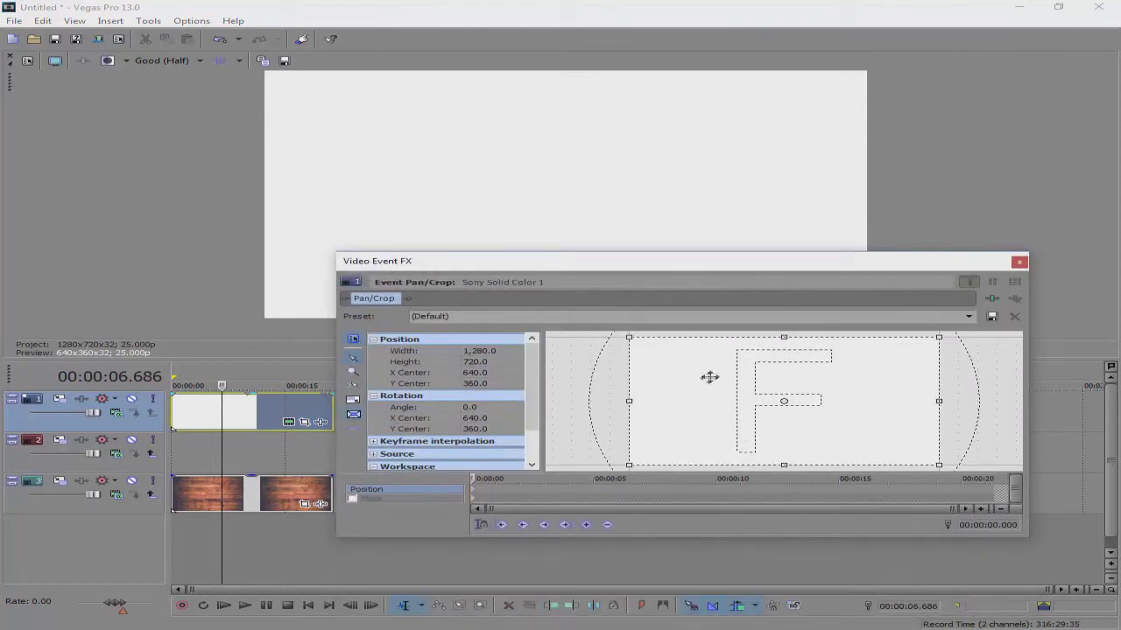
scroll(708, 378, down, 3)
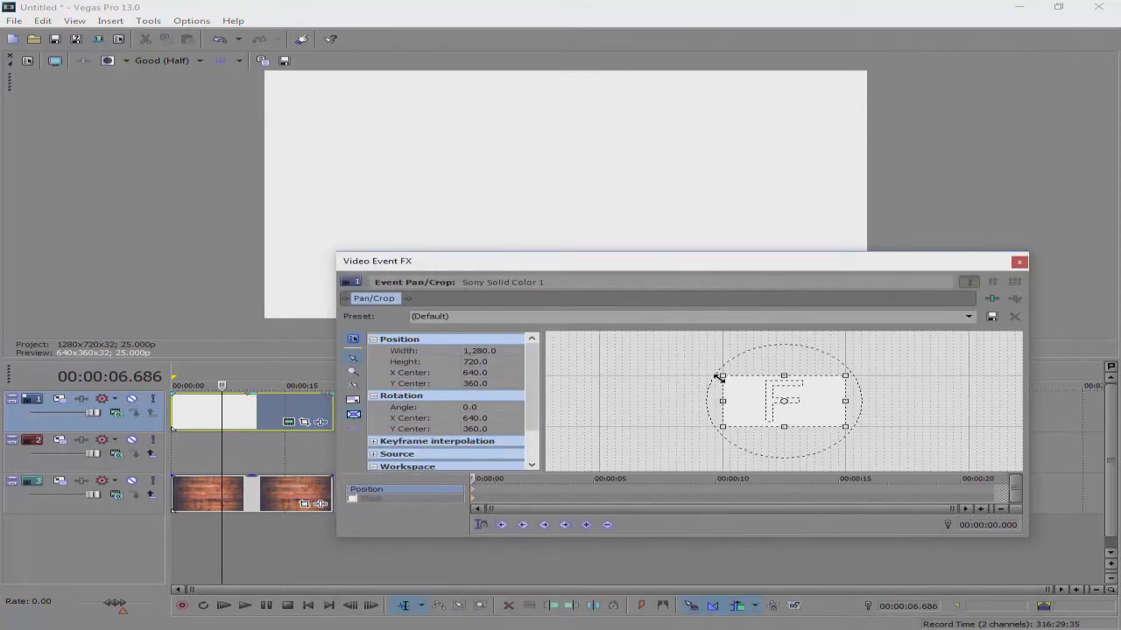
drag(722, 386, 772, 352)
scroll(835, 387, down, 5)
drag(783, 461, 785, 451)
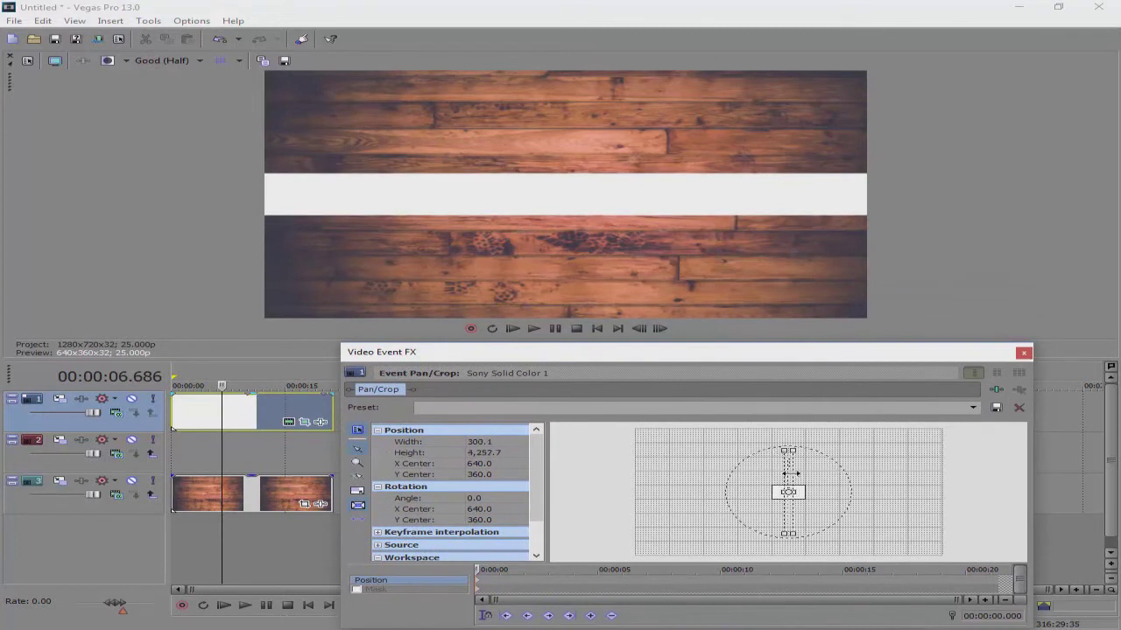
Step: Move the crop frame to about X 730, Y -1,399 to place the band along the picture's bottom, and resize it to about 72 by 3,801
scroll(833, 485, up, 5)
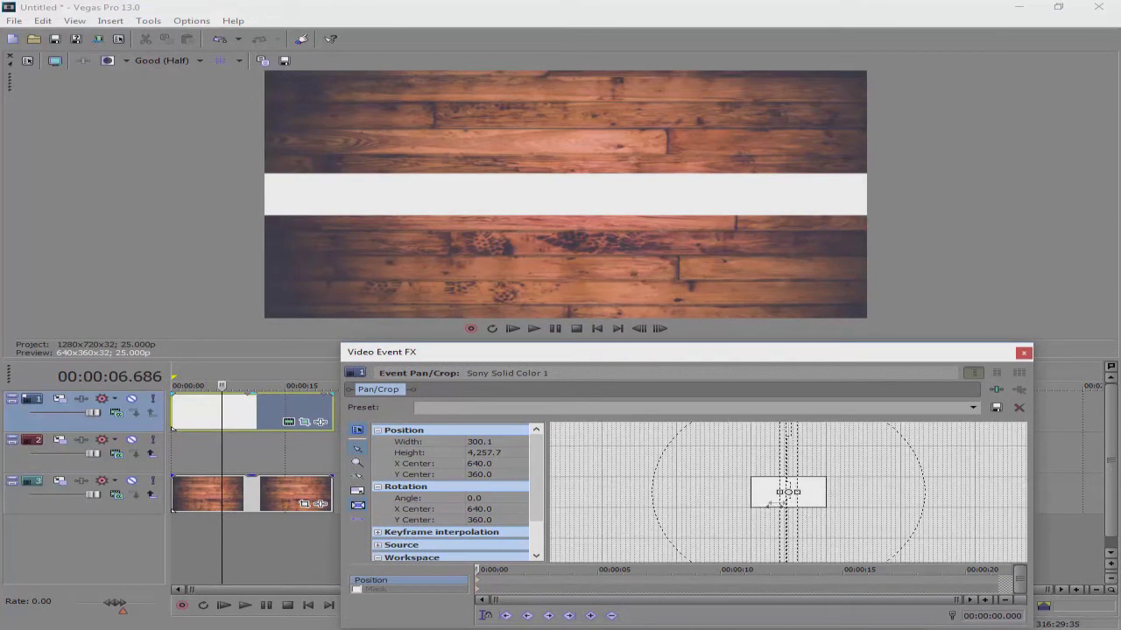
drag(787, 491, 783, 492)
drag(787, 491, 793, 417)
scroll(799, 456, down, 5)
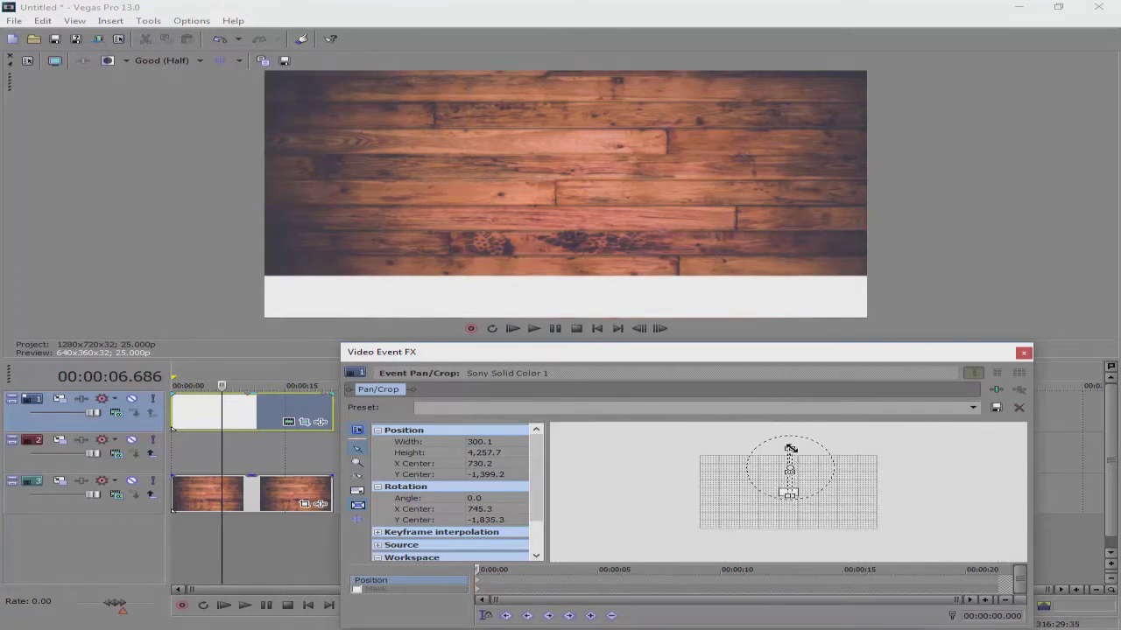
drag(792, 448, 792, 450)
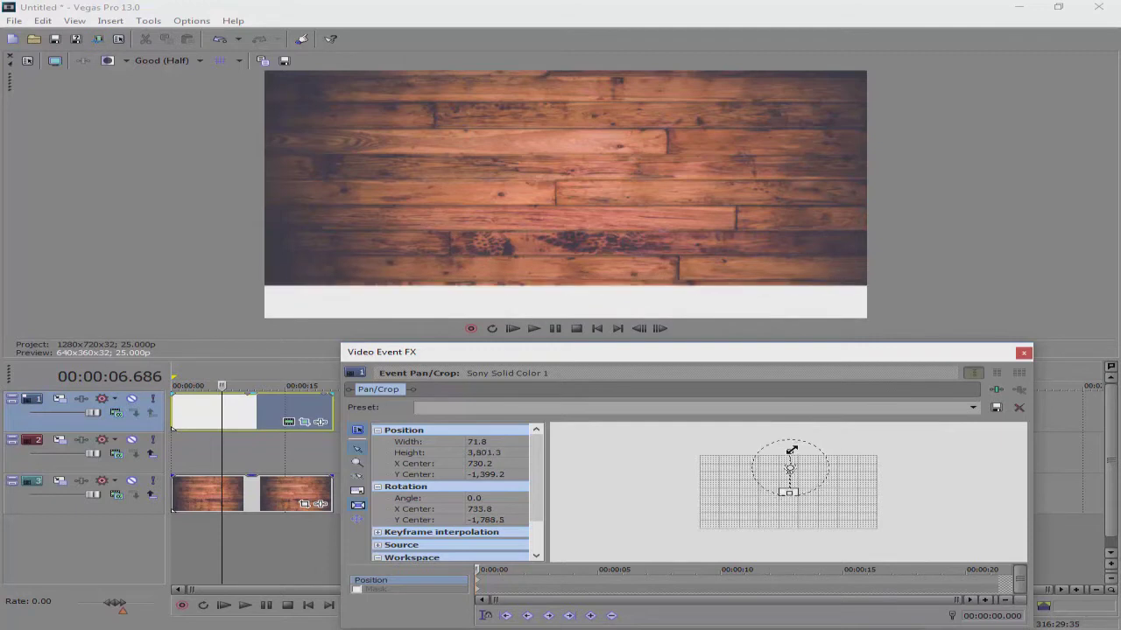
click(1024, 352)
mouse_move(798, 629)
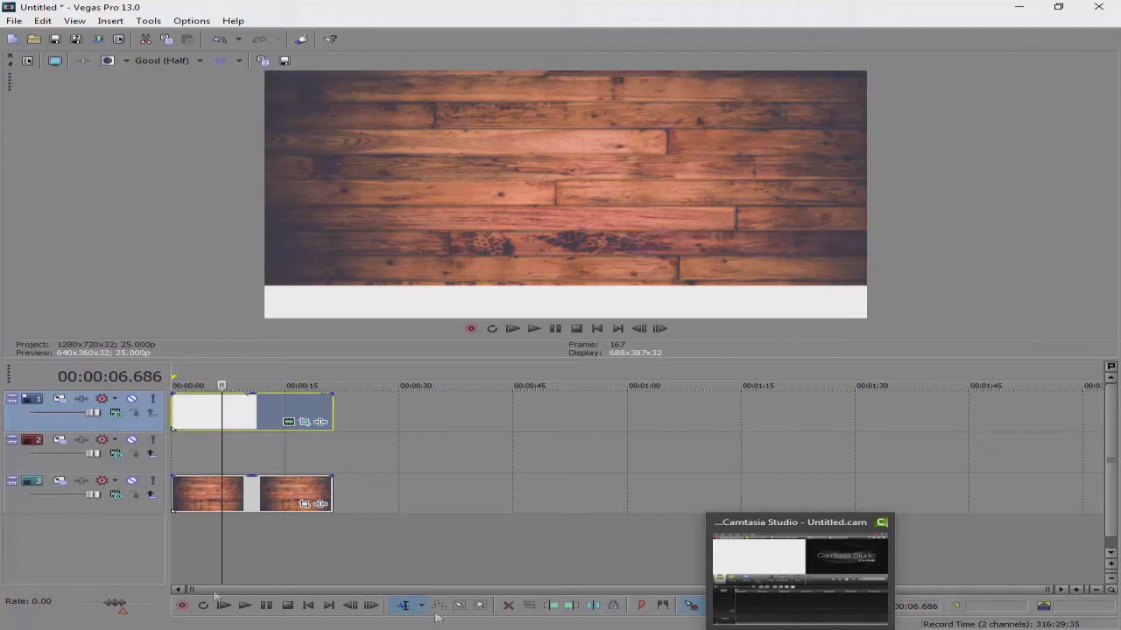
Step: Apply the Border video effect with the Bevel preset to the white solid on the top track
click(75, 22)
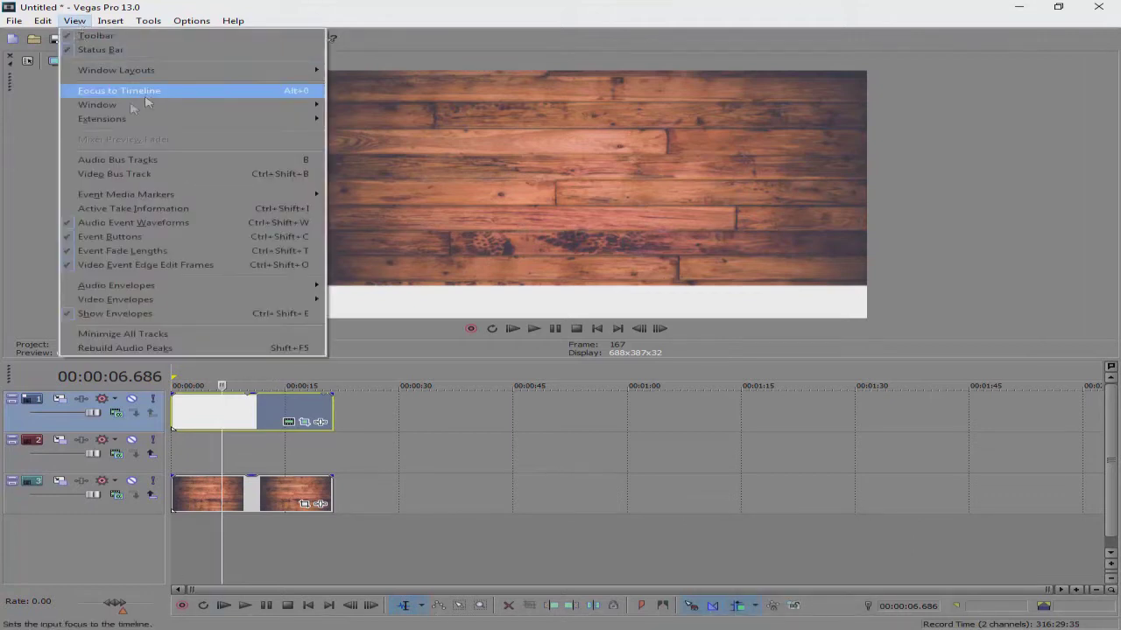
mouse_move(263, 105)
click(402, 211)
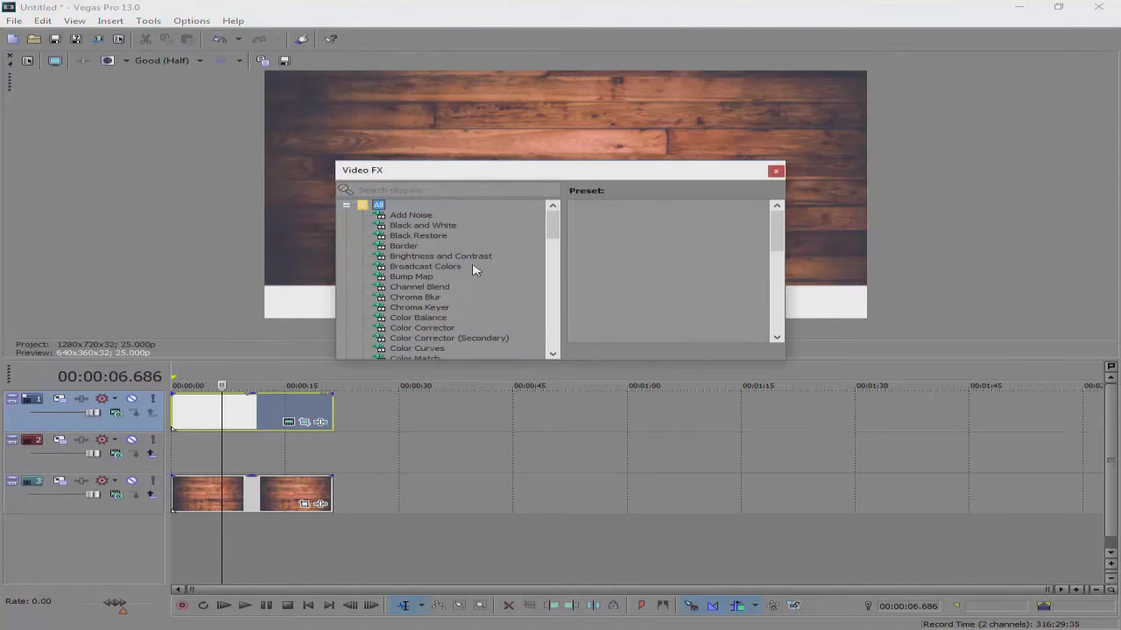
scroll(451, 307, down, 4)
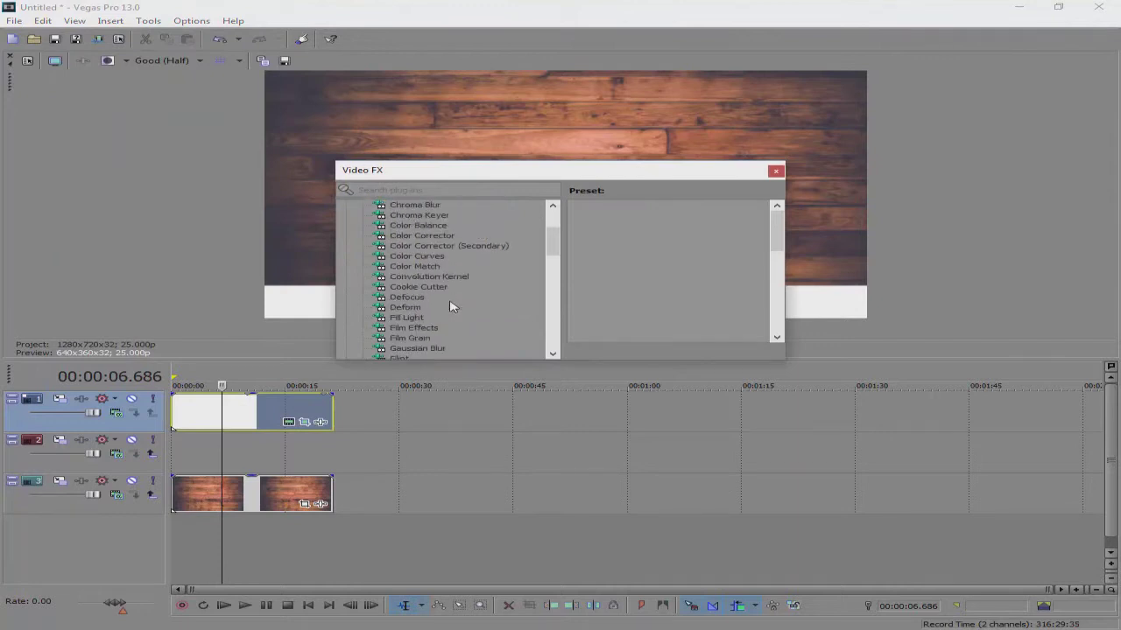
scroll(451, 306, up, 4)
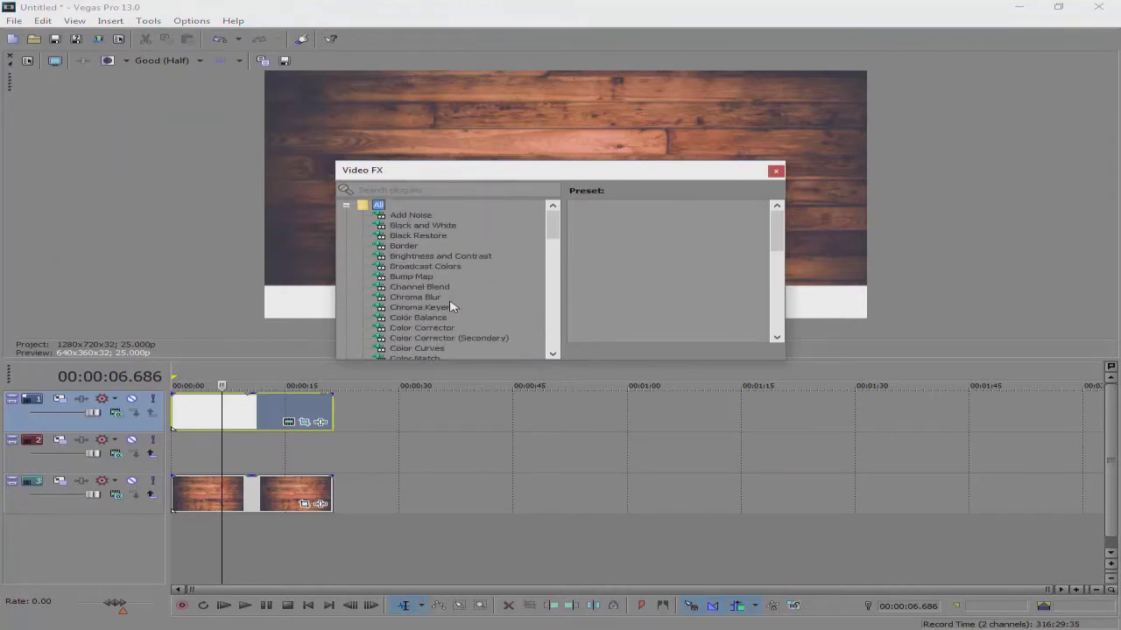
click(405, 246)
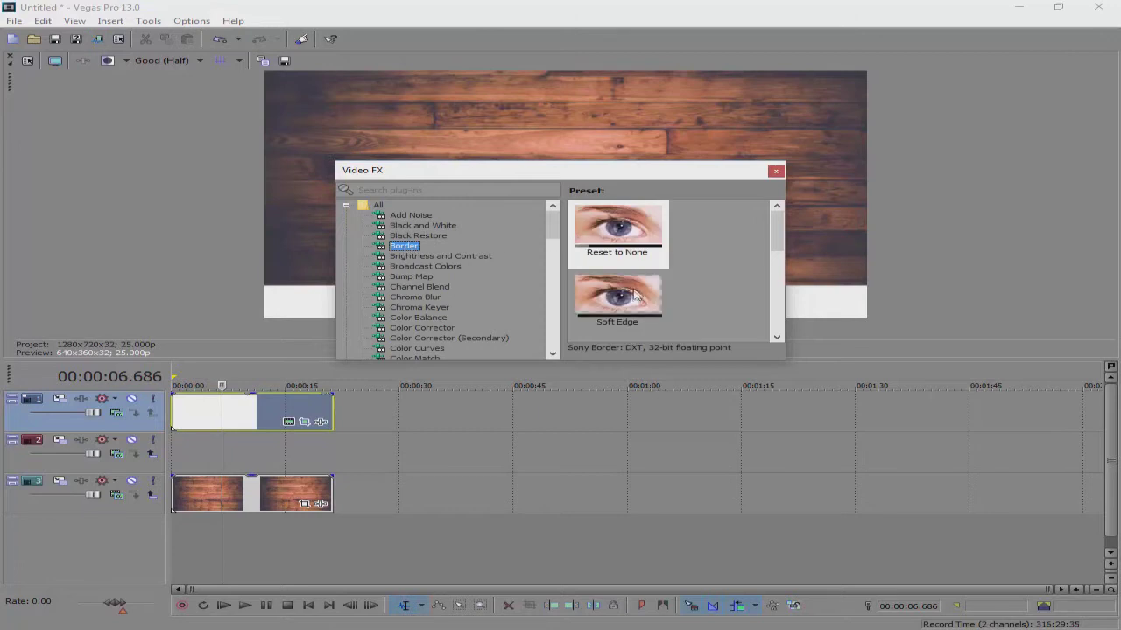
scroll(637, 298, down, 1)
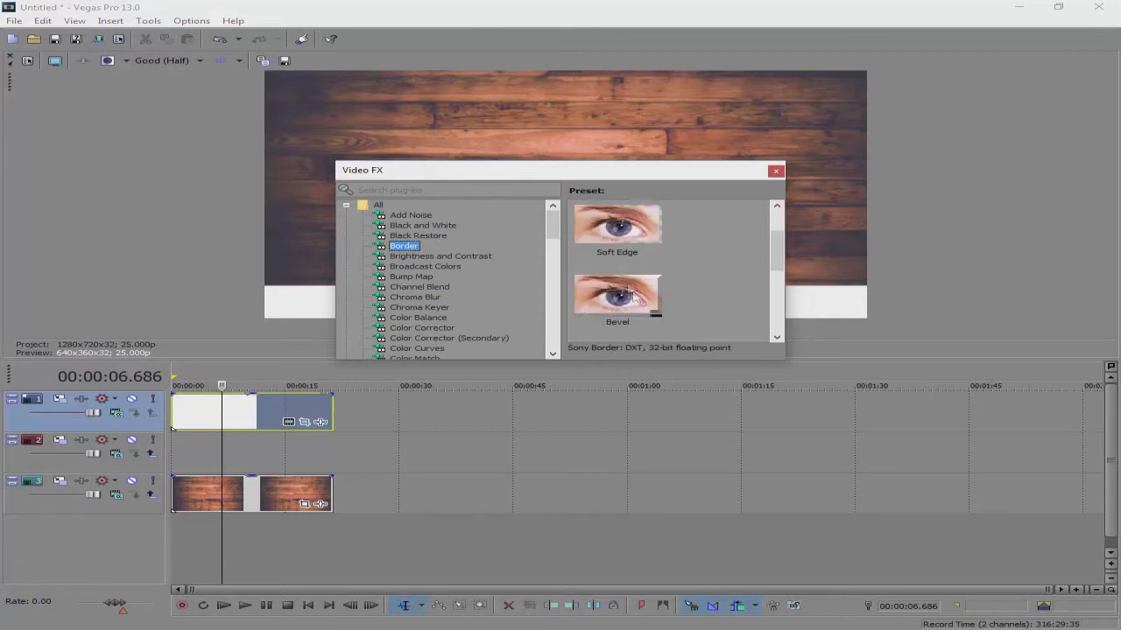
drag(569, 172, 724, 364)
drag(779, 494, 250, 419)
drag(811, 366, 791, 356)
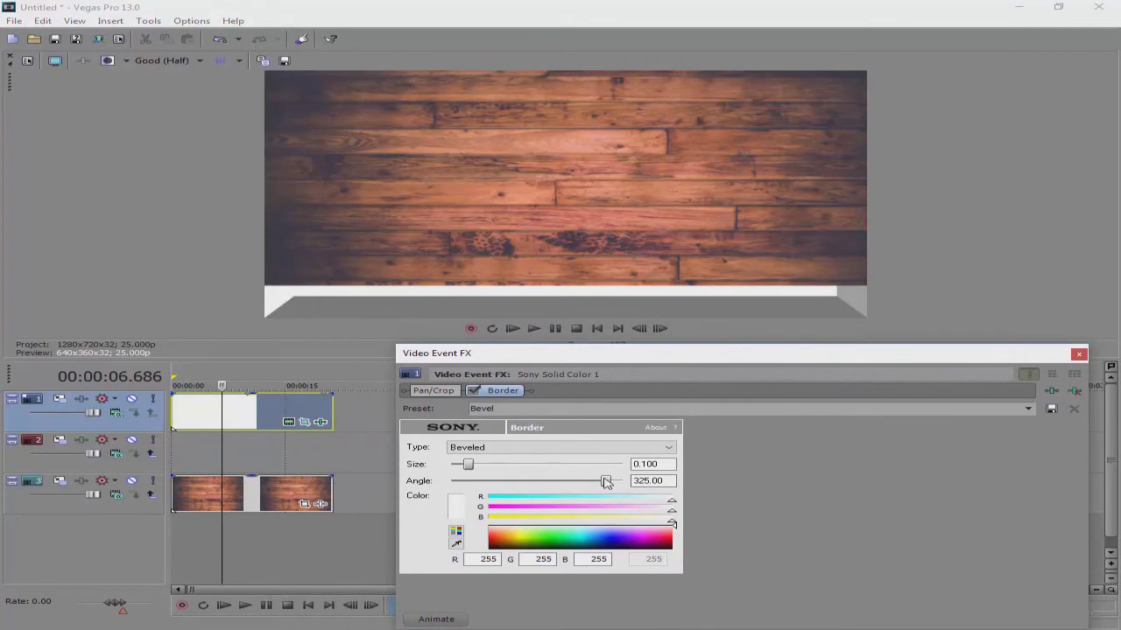
Step: Set the beveled border's angle to 317.54, its size to 0.031 and its color to purple with RGB 81, 0, 201
mouse_move(607, 482)
mouse_down()
mouse_move(582, 483)
mouse_move(602, 483)
mouse_up()
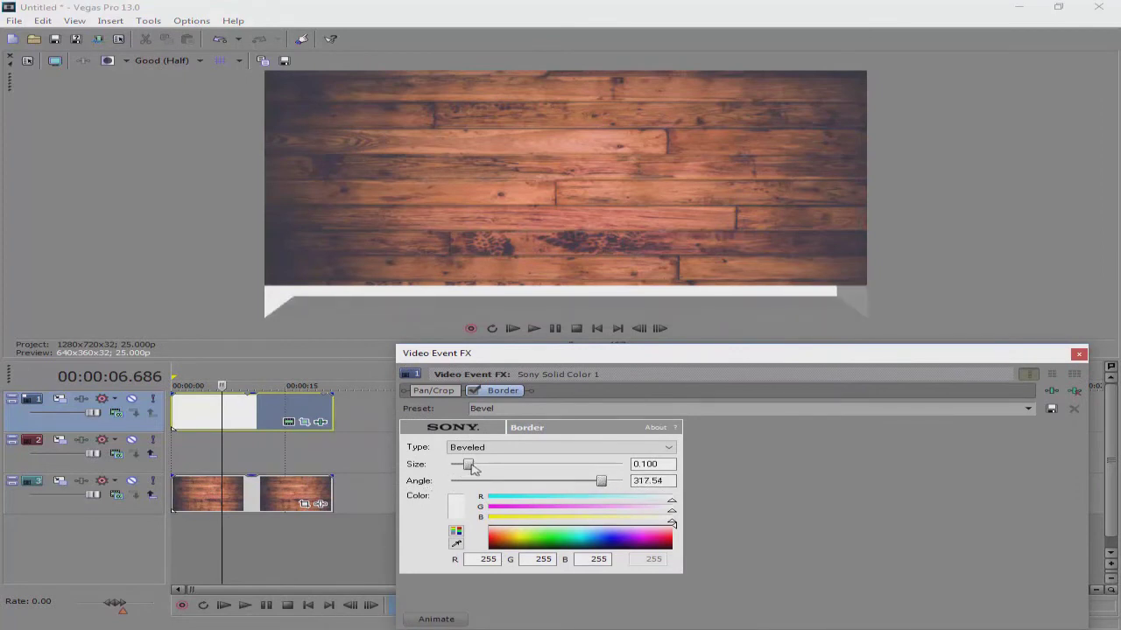
mouse_move(471, 470)
mouse_down()
mouse_move(451, 470)
mouse_move(464, 470)
mouse_up()
click(529, 536)
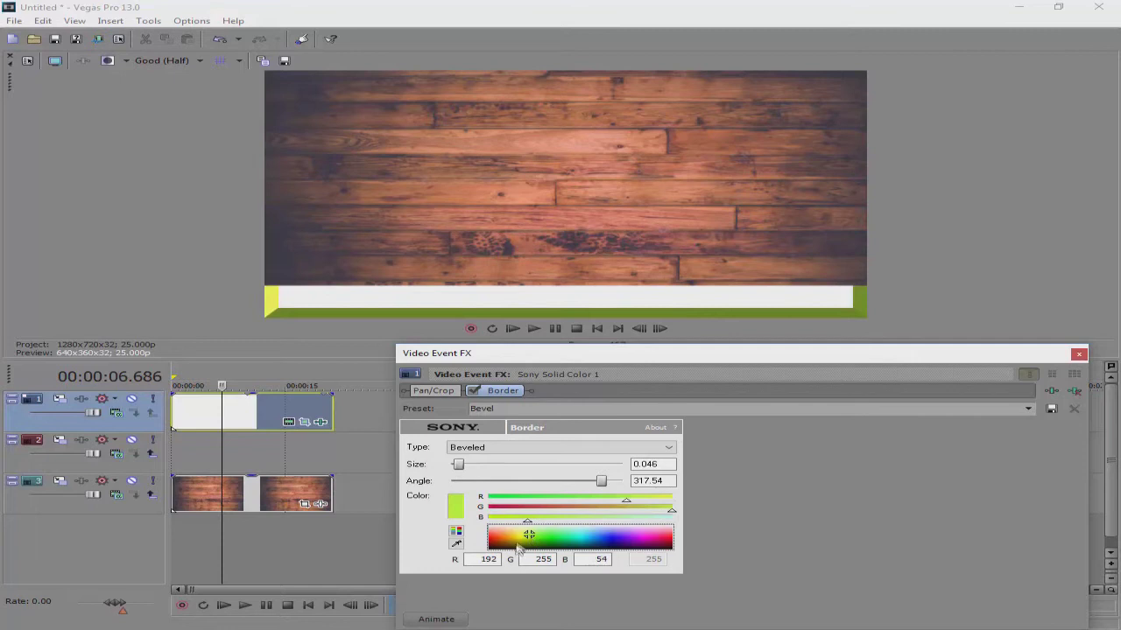
drag(528, 536, 519, 540)
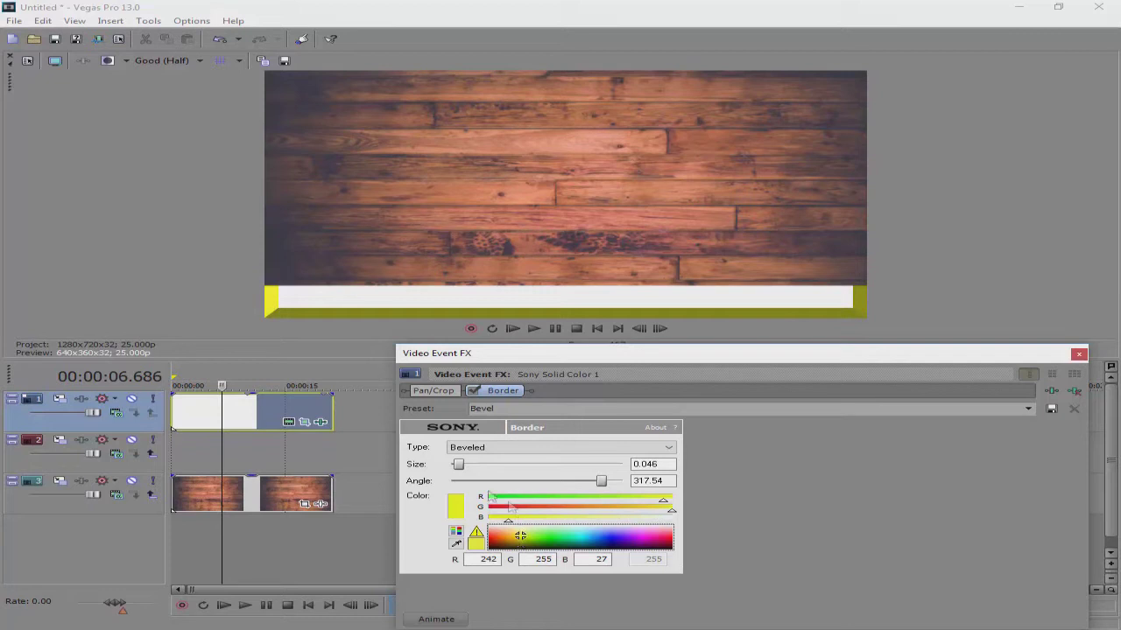
drag(461, 470, 460, 470)
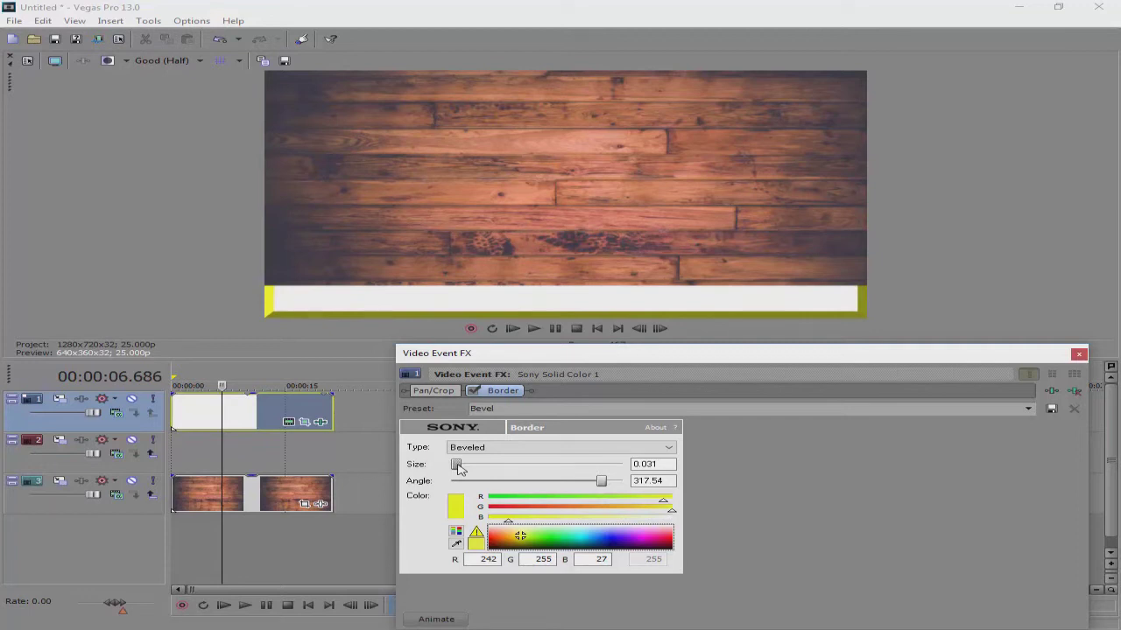
click(543, 537)
drag(543, 536, 626, 545)
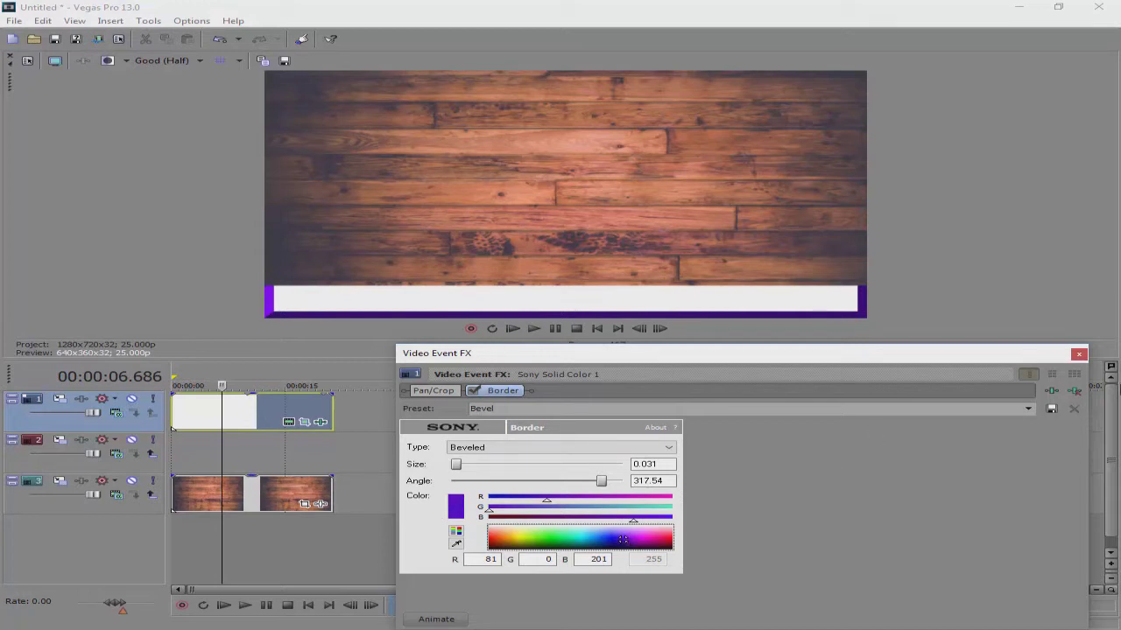
click(1079, 353)
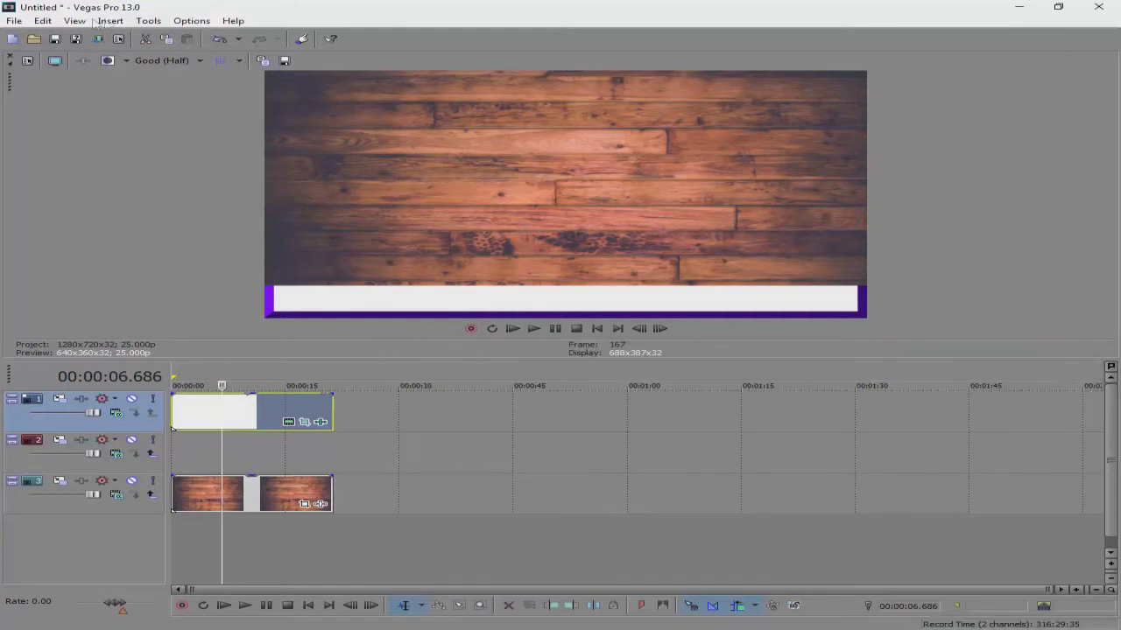
Step: Add a second white Solid Color event to the top track, in the empty space after the banner event
click(74, 20)
mouse_move(160, 105)
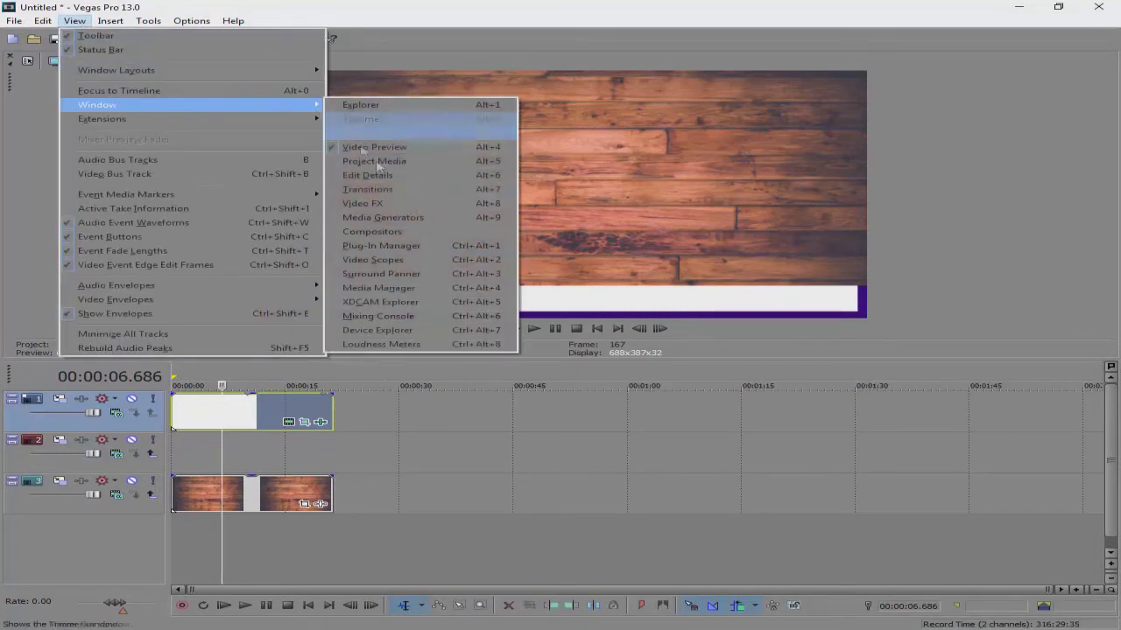
click(394, 221)
drag(482, 172, 510, 351)
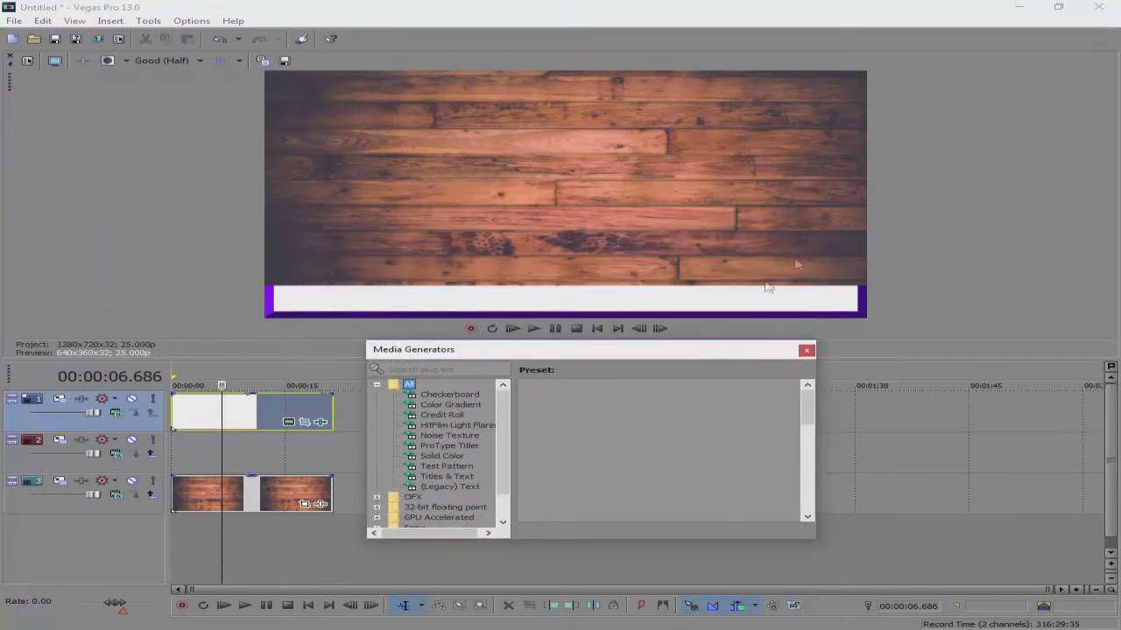
click(433, 457)
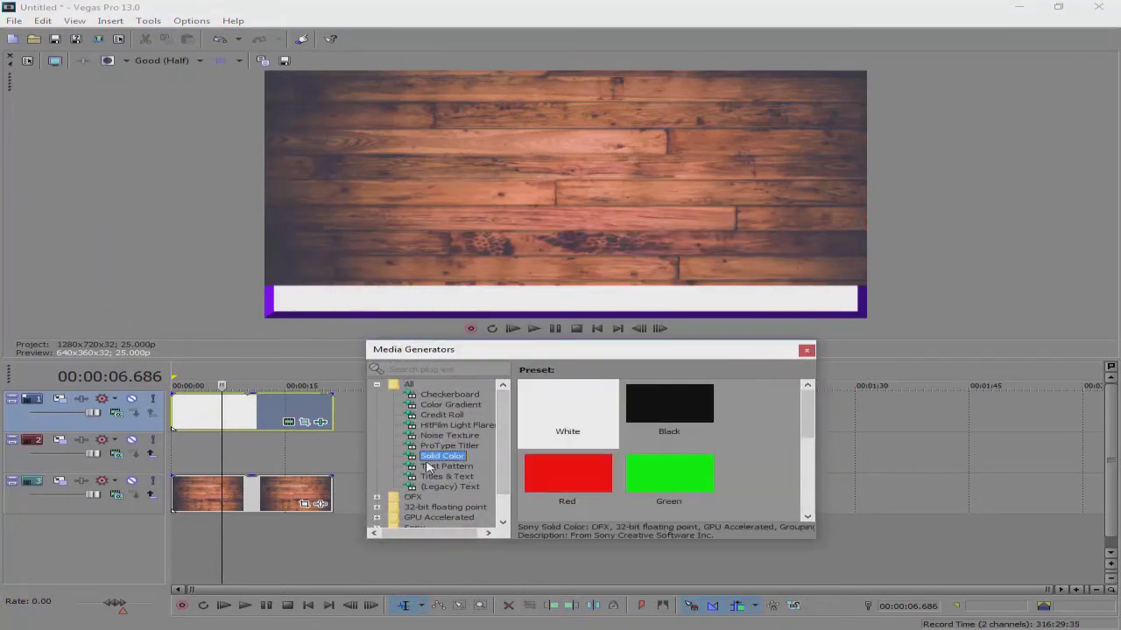
drag(515, 354, 674, 351)
drag(726, 403, 394, 411)
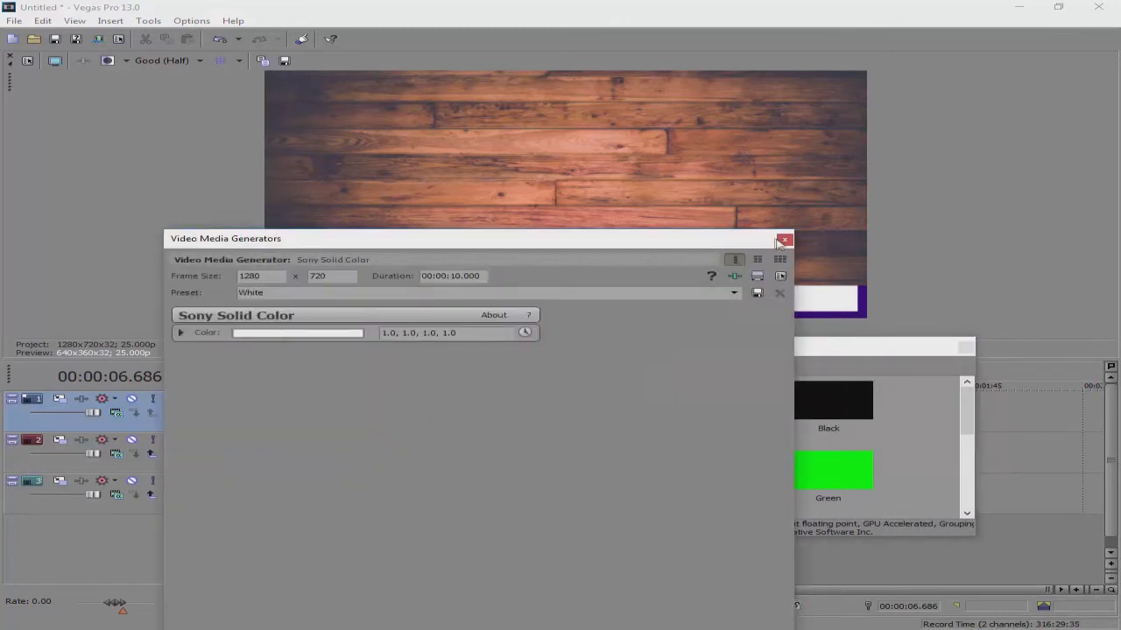
click(783, 240)
Step: Insert a new video track on top and move the second white solid onto it, ending in line with the clips below
right_click(358, 409)
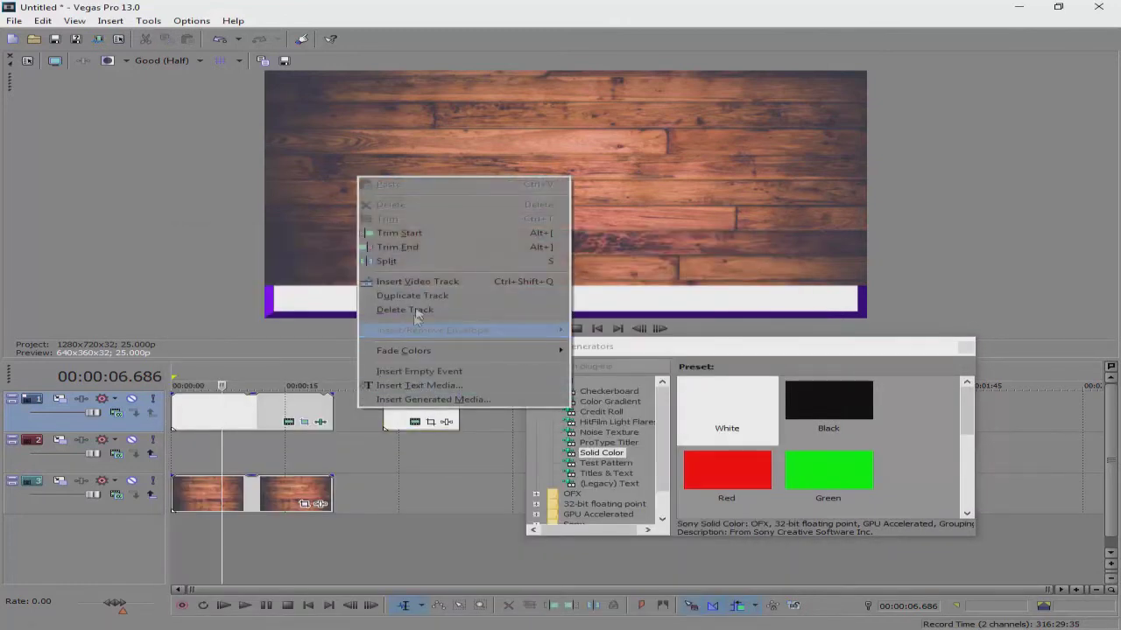
click(436, 285)
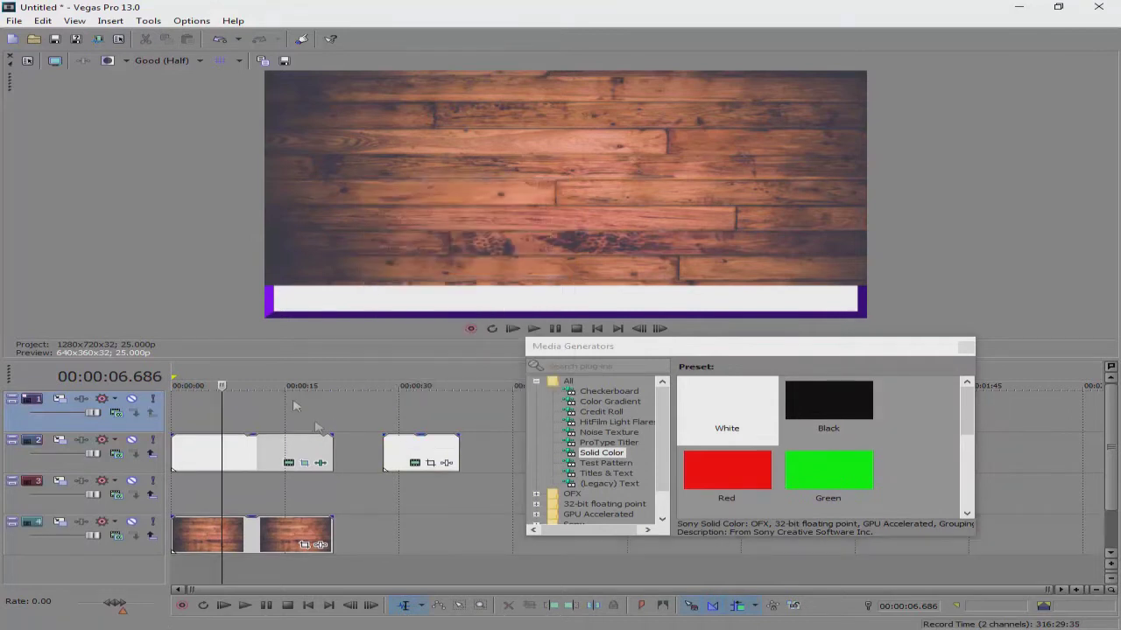
drag(416, 447, 332, 403)
Step: Apply the Cookie Cutter video effect with the Circle, Center preset to the white solid on the top track
click(74, 21)
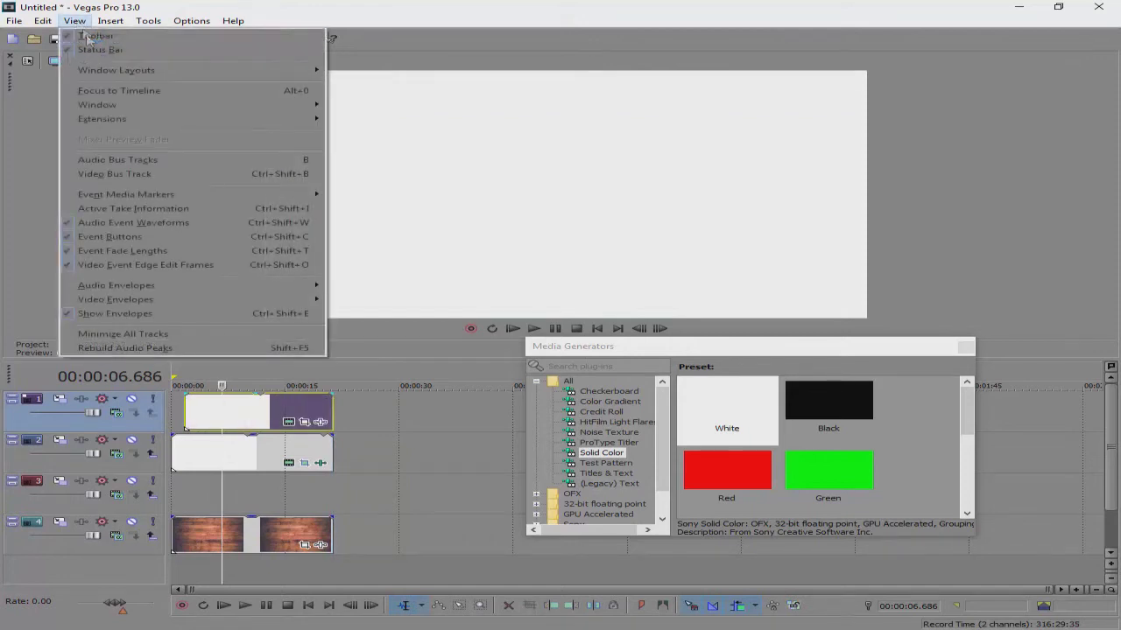
mouse_move(184, 106)
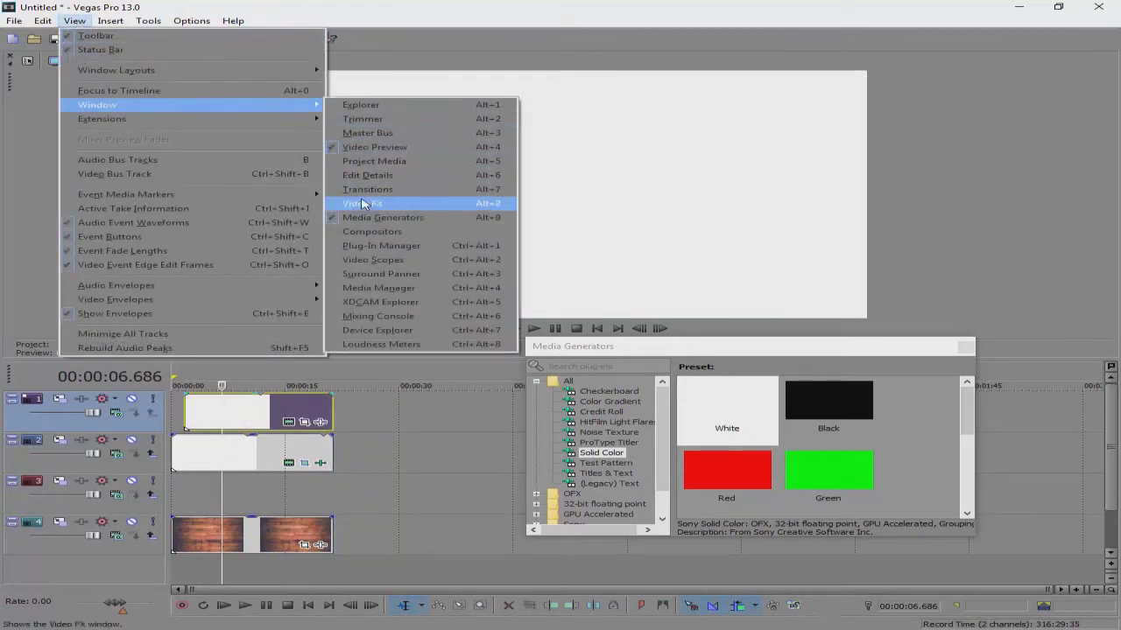
click(366, 203)
drag(567, 363, 573, 298)
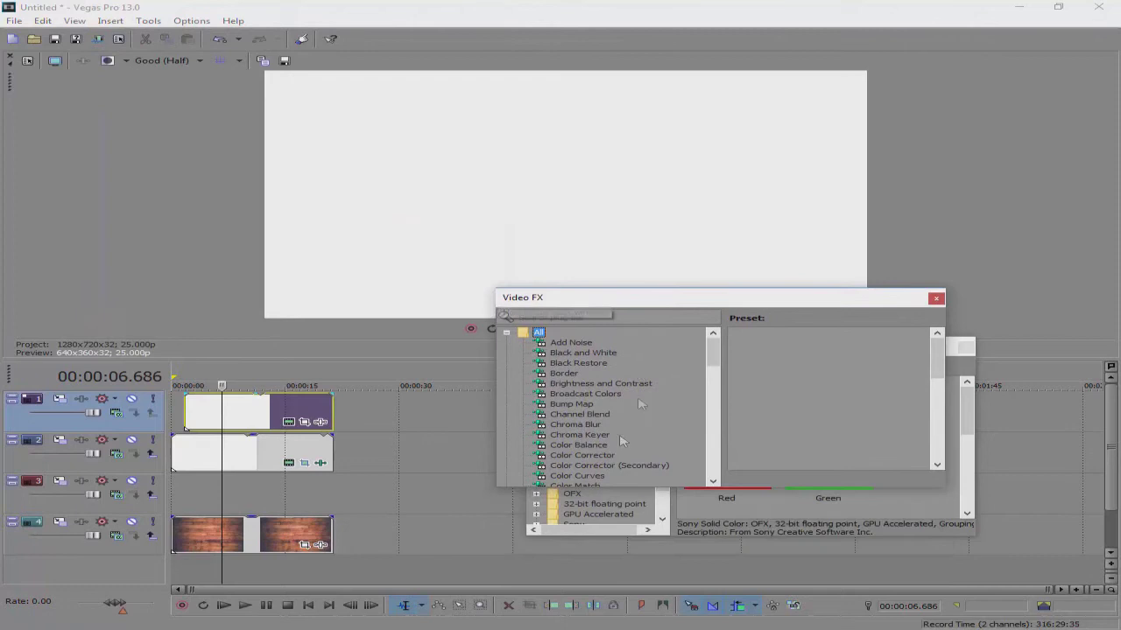
scroll(583, 427, down, 1)
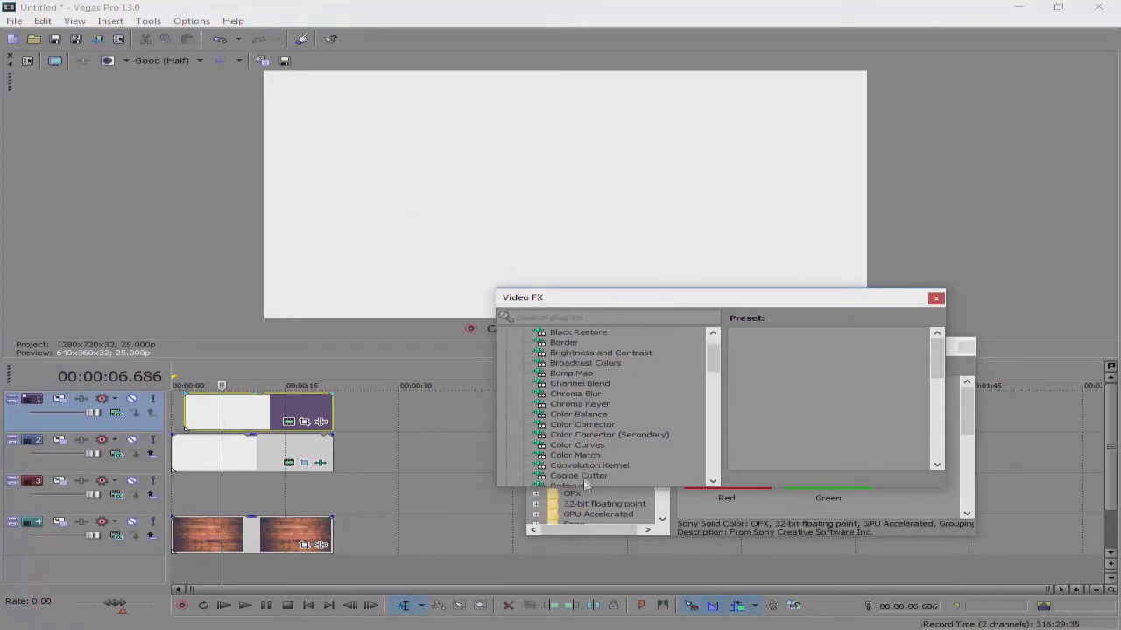
click(578, 476)
drag(778, 429, 252, 413)
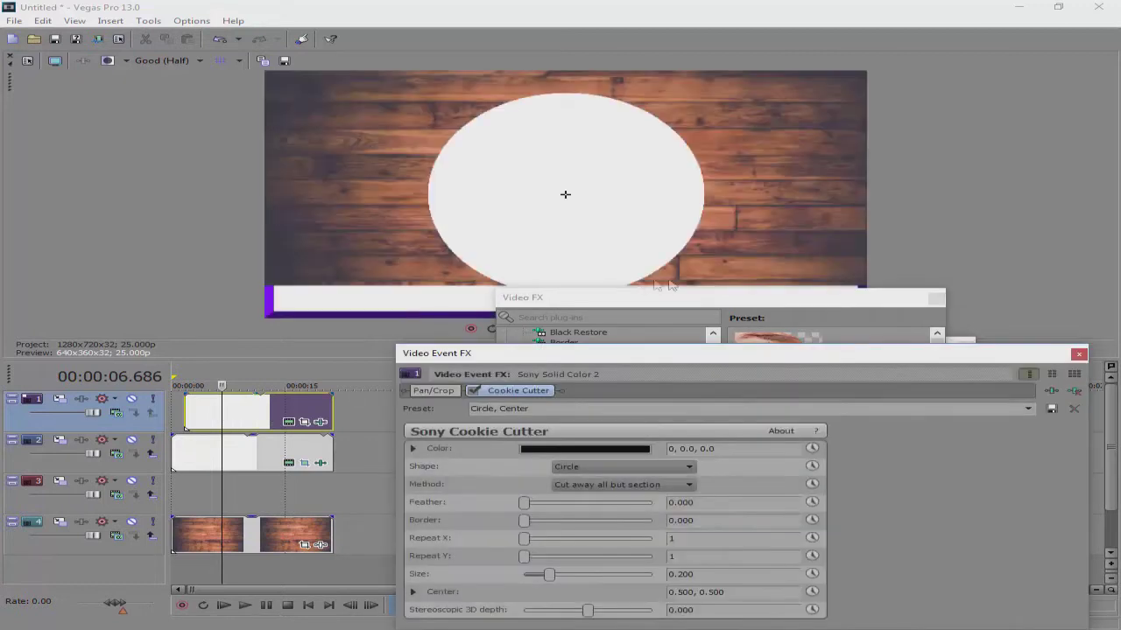
drag(740, 352, 724, 302)
click(936, 298)
Step: Shrink the Cookie Cutter circle to size 0.061 and move its center to about 0.943, 0.111, over the banner's right end
drag(565, 196, 786, 353)
drag(515, 562, 502, 563)
drag(769, 272, 818, 284)
drag(500, 559, 493, 559)
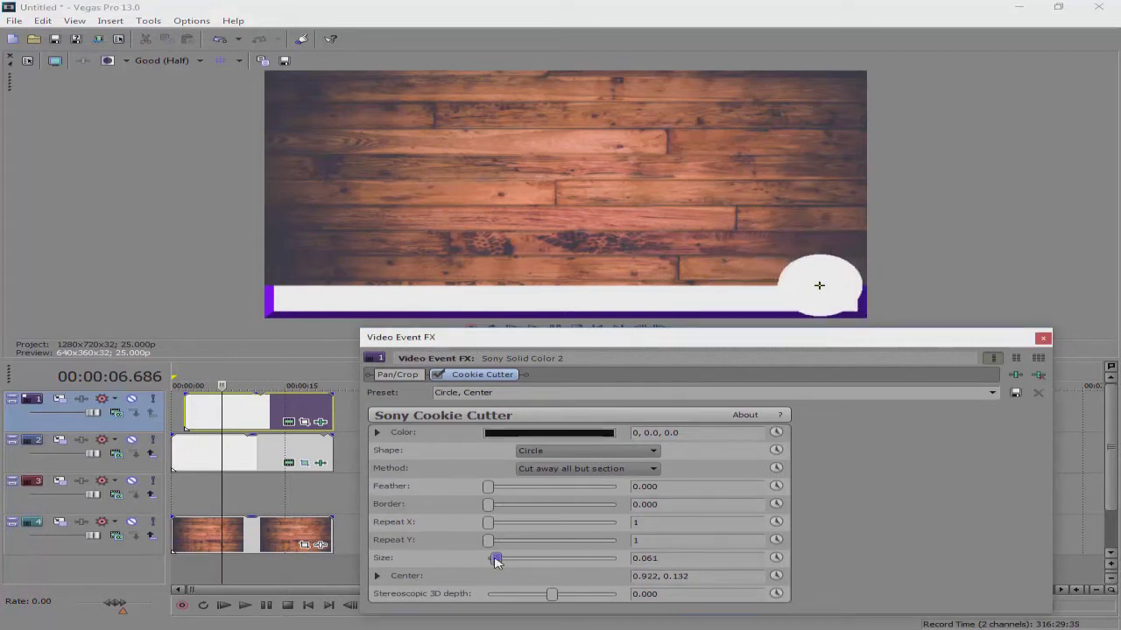
click(832, 291)
drag(816, 286, 835, 295)
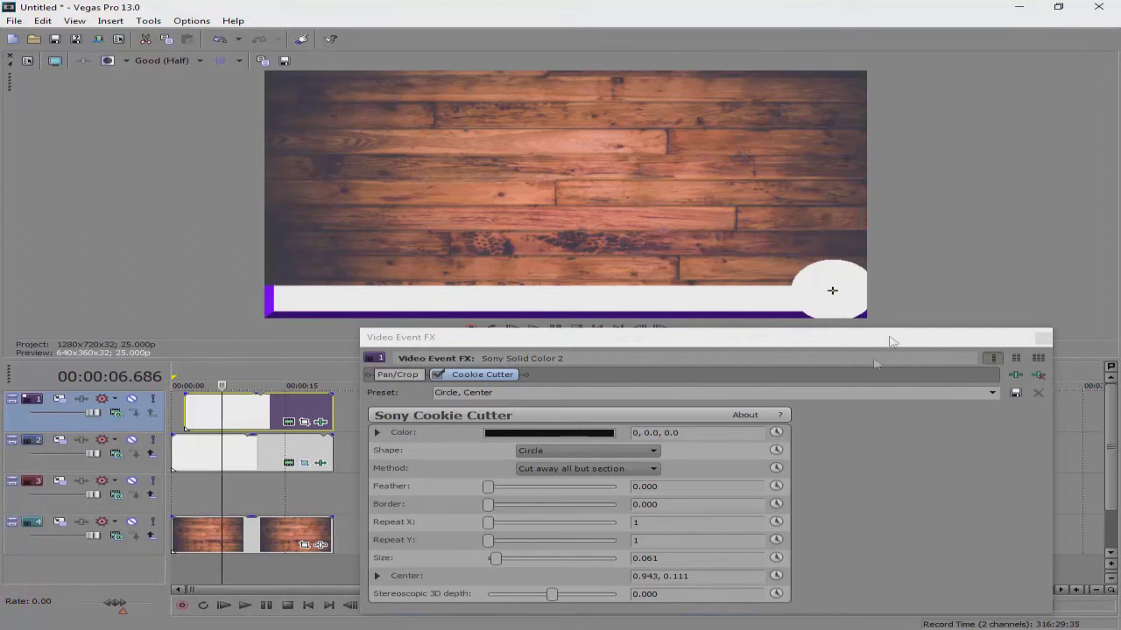
click(1042, 337)
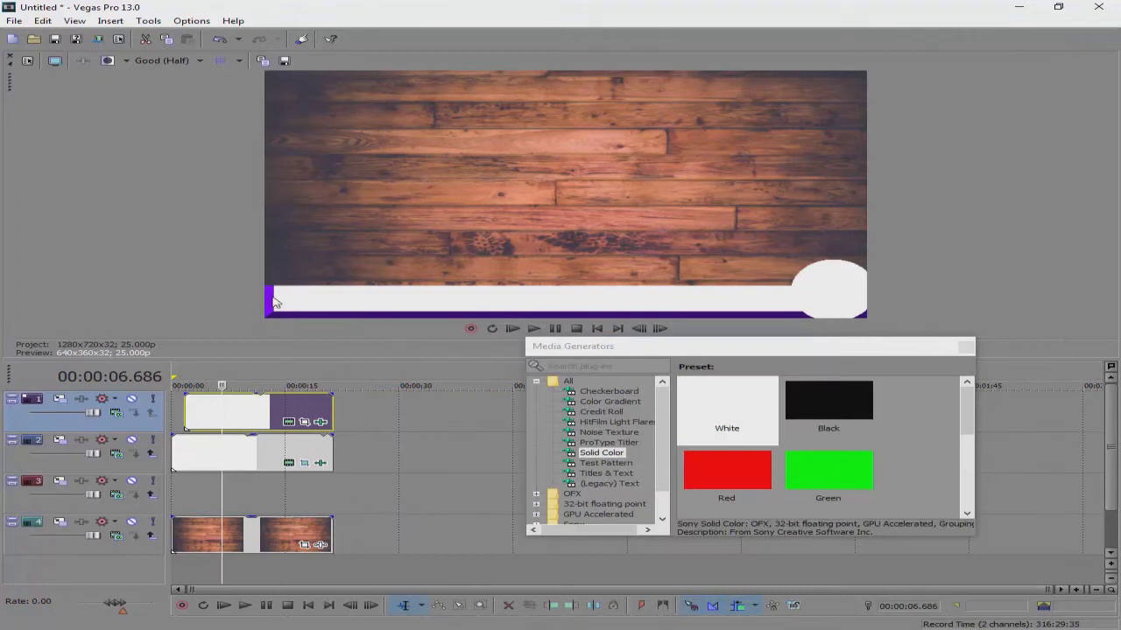
Step: Recolor the circle's solid with the purple sampled from the banner's left border (0.48, 0.0, 1.0)
click(289, 423)
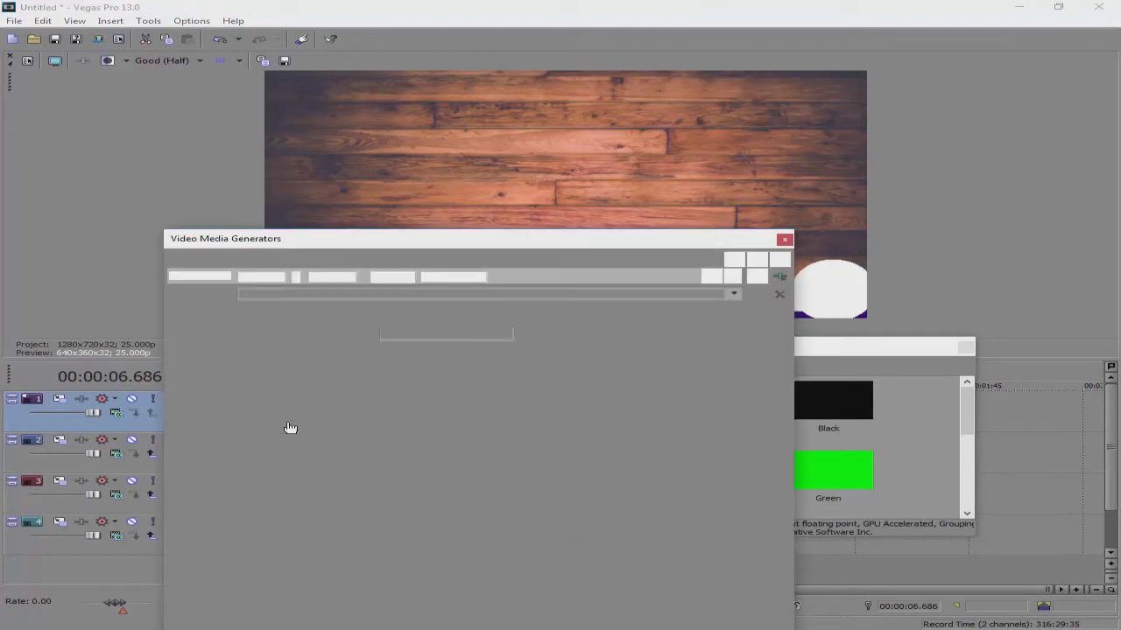
drag(324, 251, 595, 384)
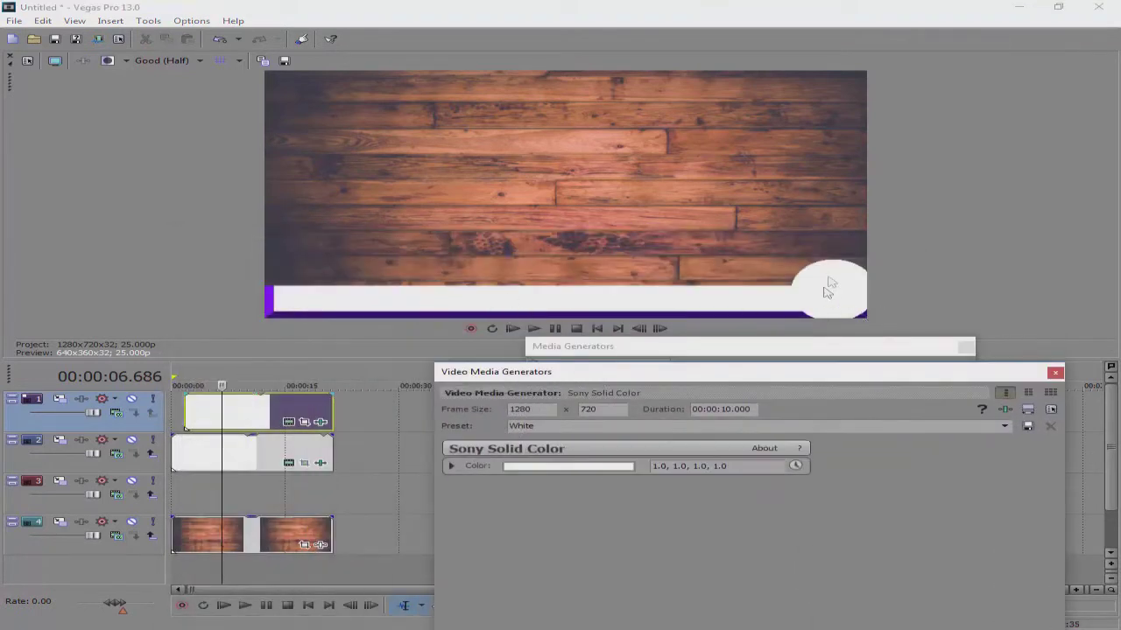
click(526, 465)
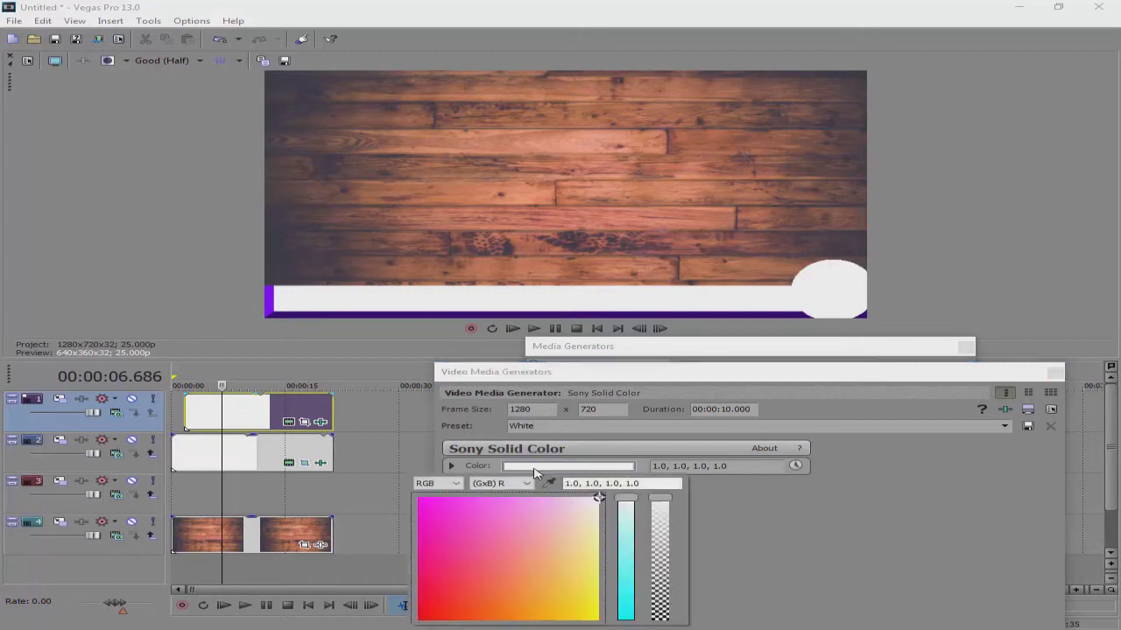
click(552, 485)
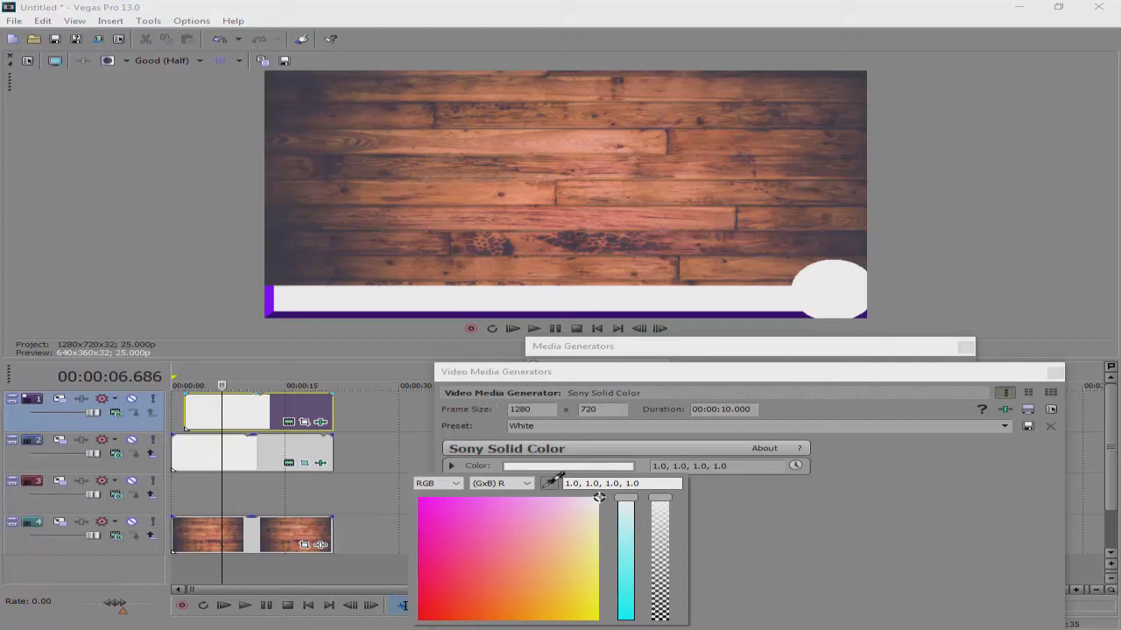
click(275, 295)
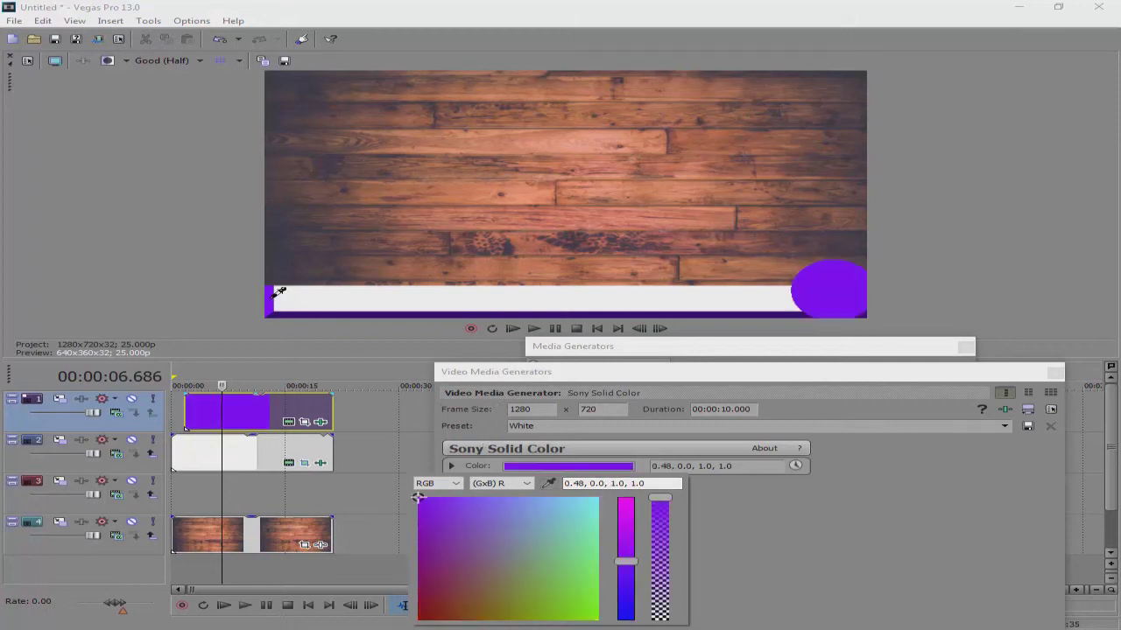
click(956, 477)
click(1055, 374)
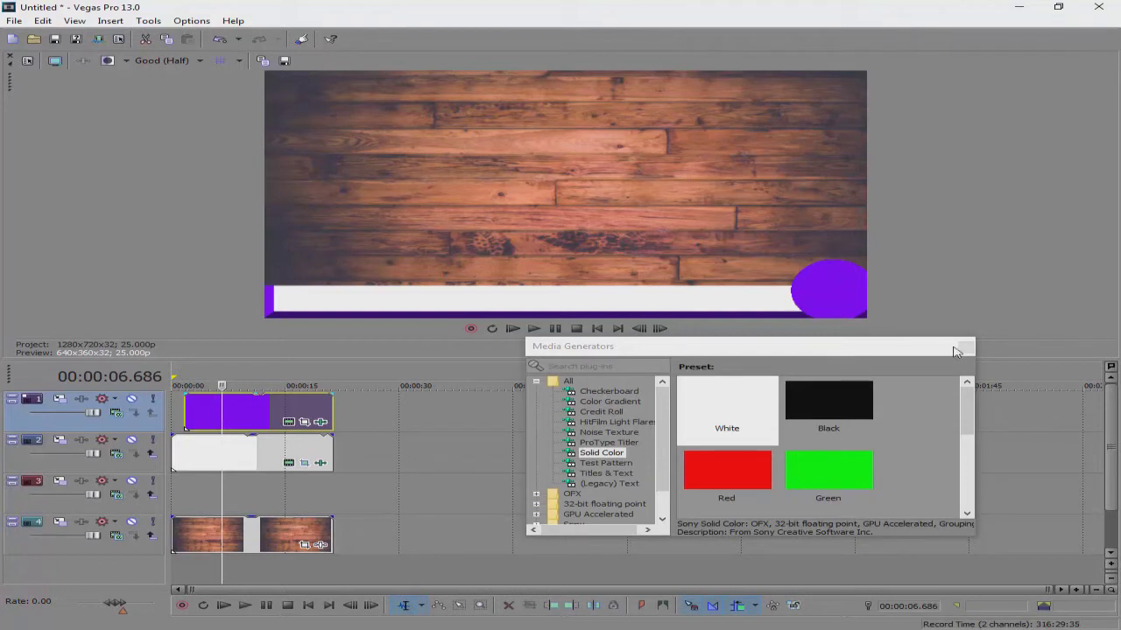
click(963, 348)
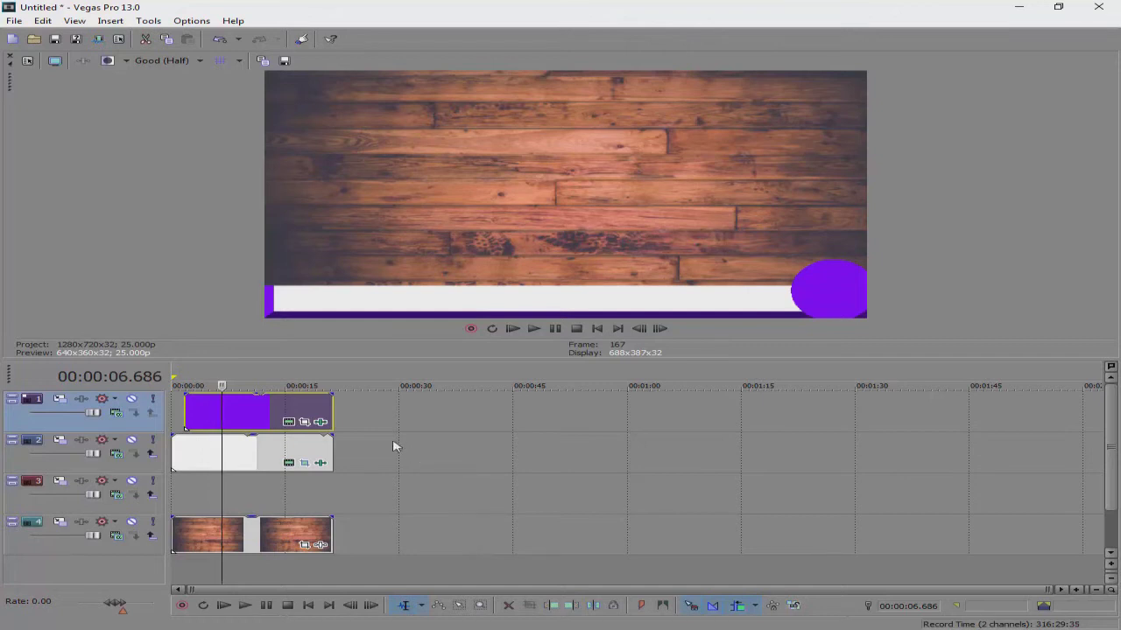
Step: Insert a text event on the empty third track reading "حياكم الله في قناة انتر التقنية تم افتتاح القناة يوم السبت اهلا بكم جميعا"
right_click(356, 498)
click(489, 465)
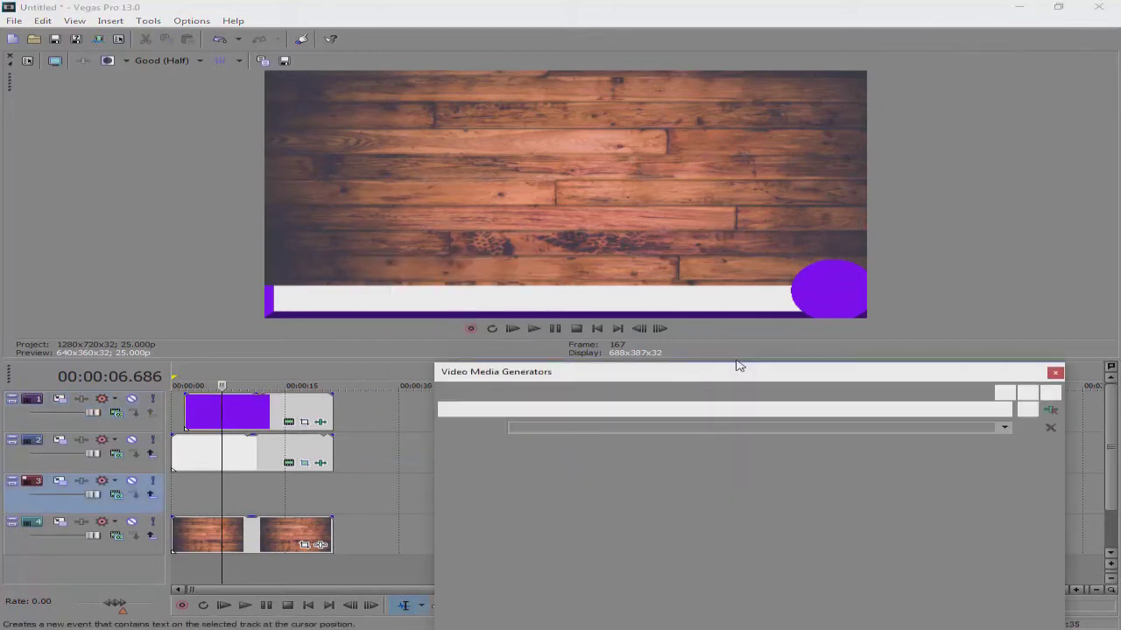
drag(683, 375, 662, 302)
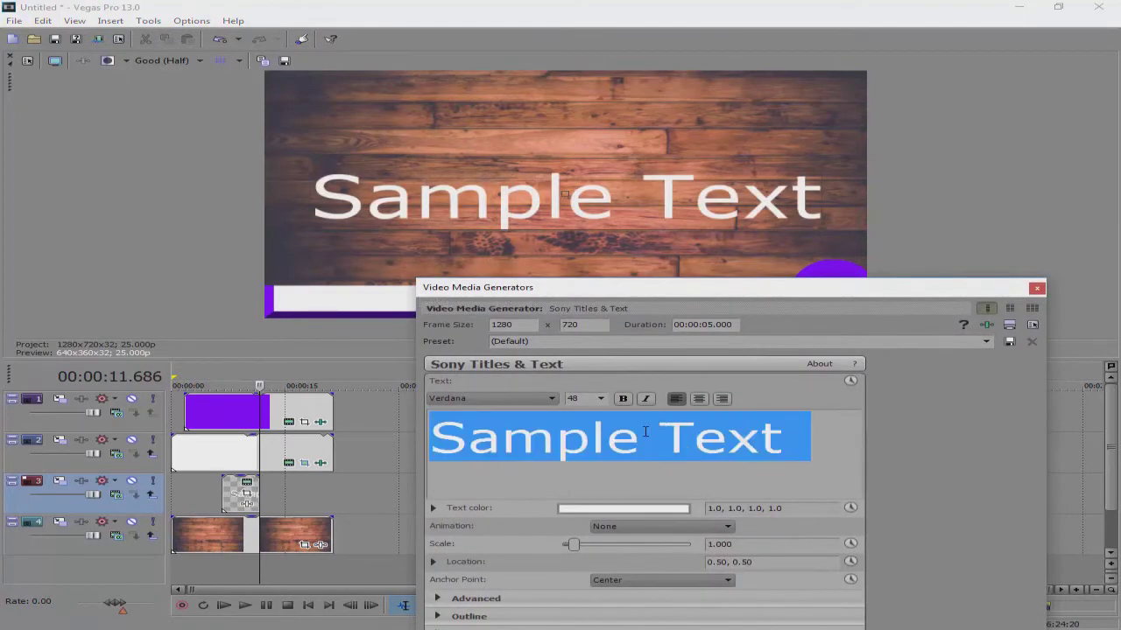
text(حياكم الله ف)
text(ي قناة انتر الت)
text(قنية تم اف)
text(تتاح القن)
text(اة يوم الس)
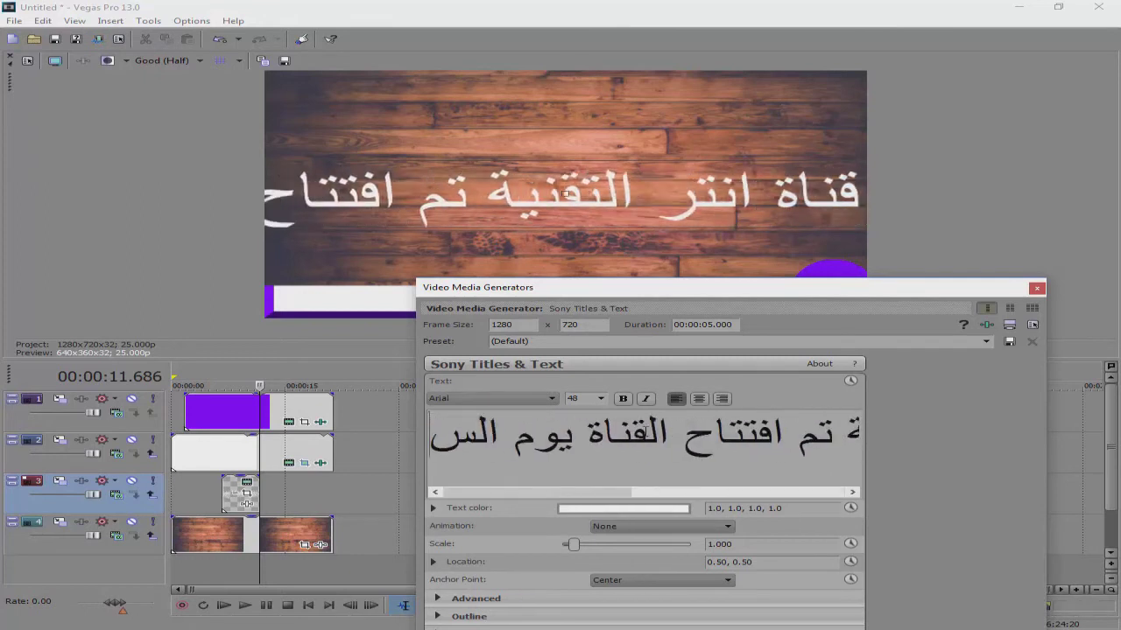
text(بت)
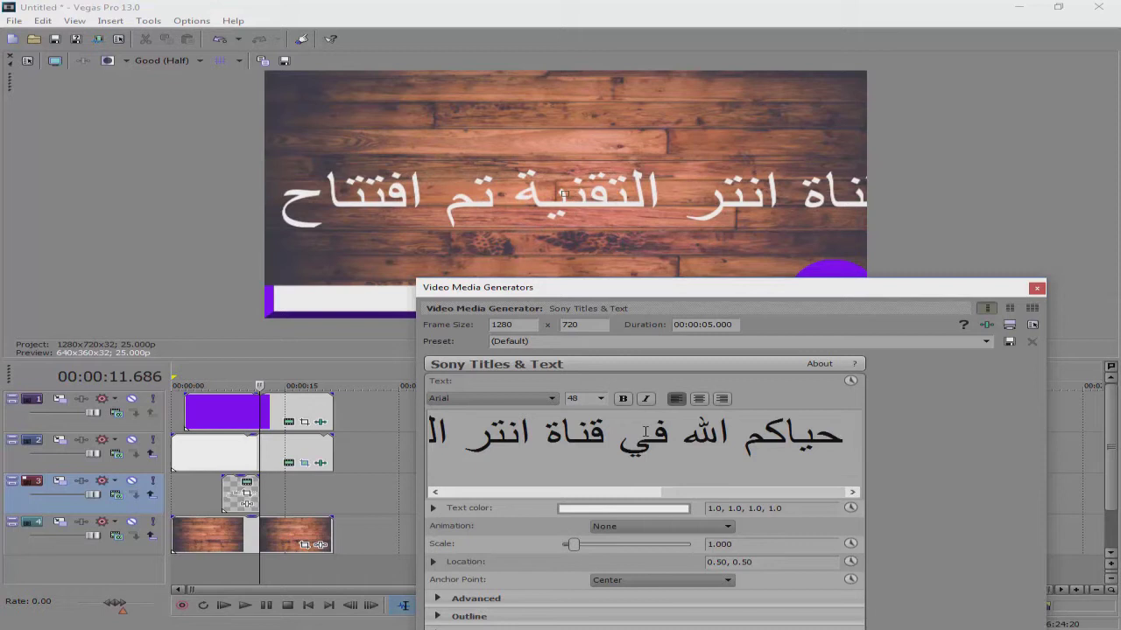
text( ا)
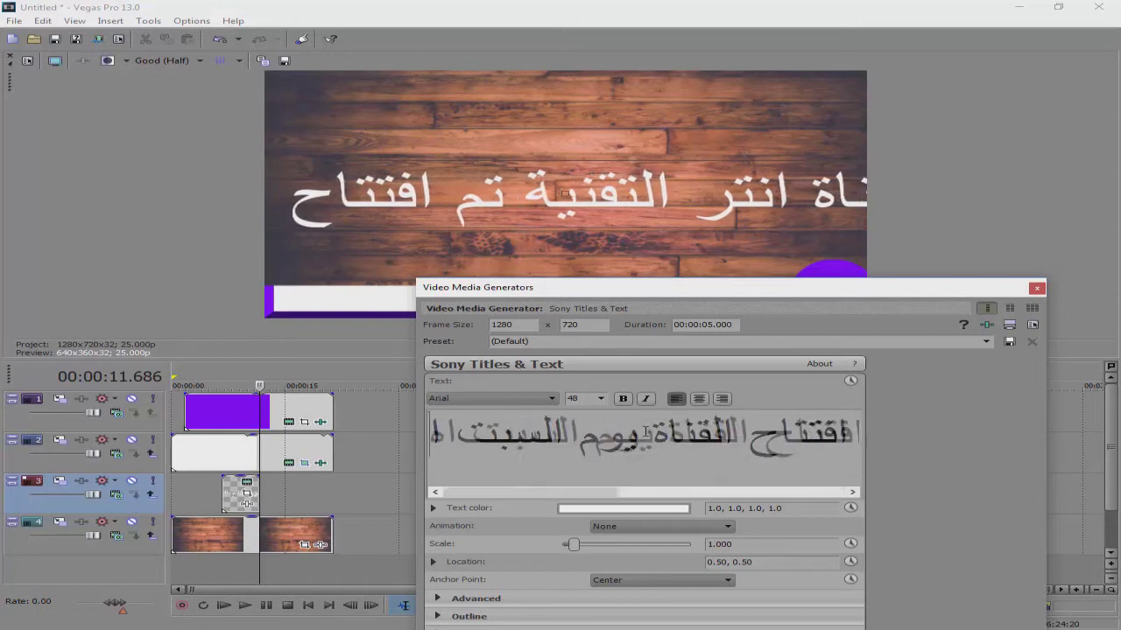
text(هلا بكم جميعا)
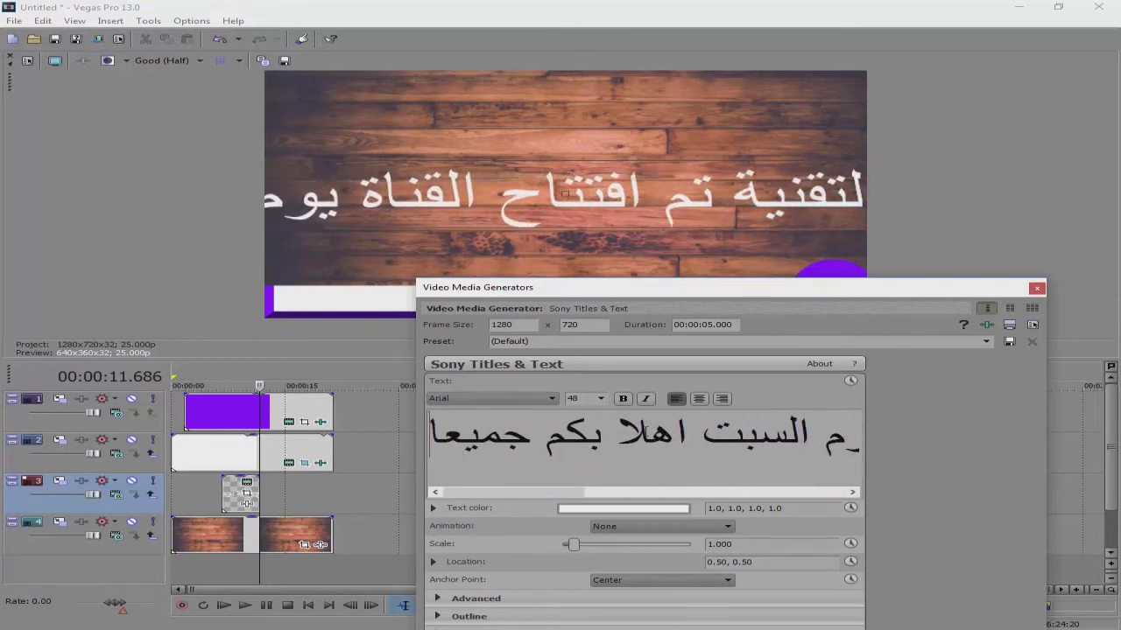
Step: Make the entire Arabic title text bold and set its font size to 12
key(ctrl+a)
text(حياكم الله في قناة انتر)
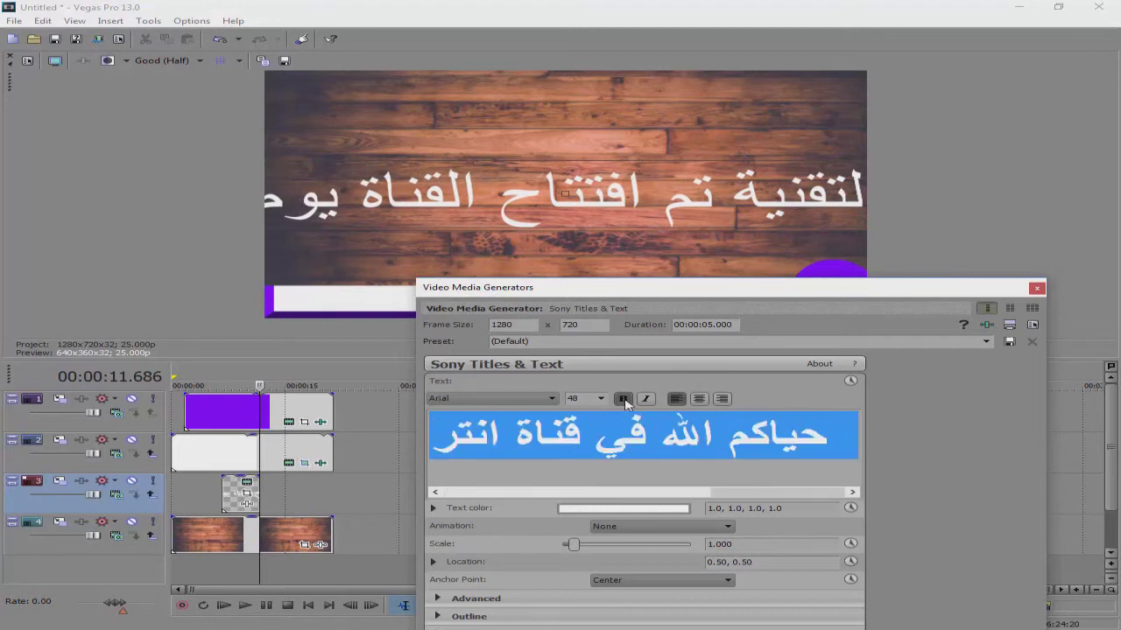
drag(679, 290, 723, 247)
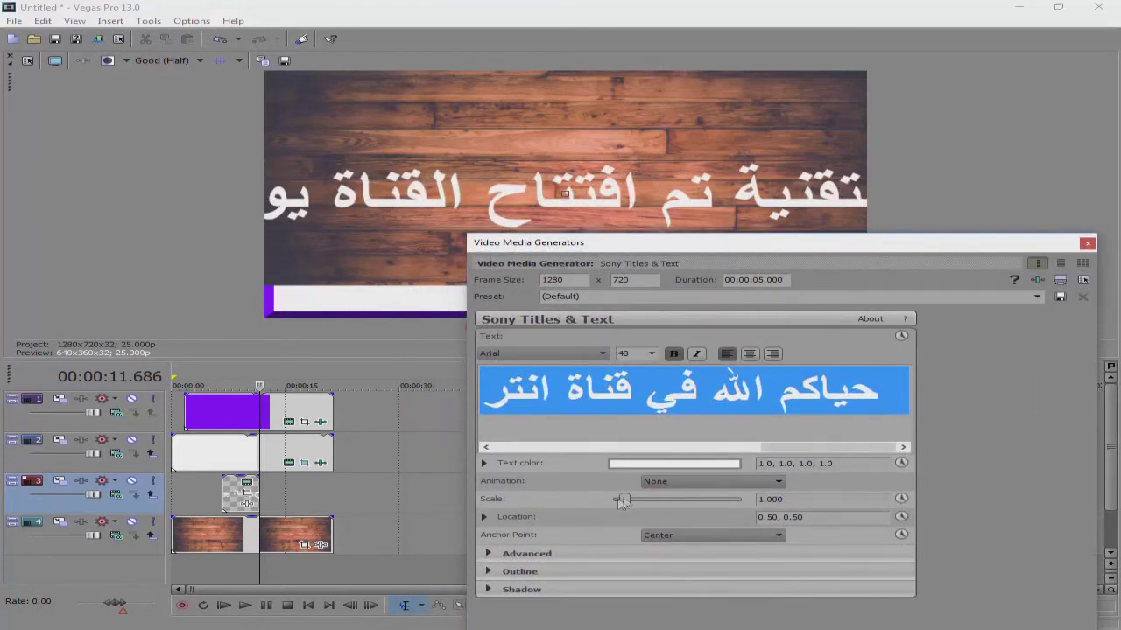
click(652, 355)
click(631, 404)
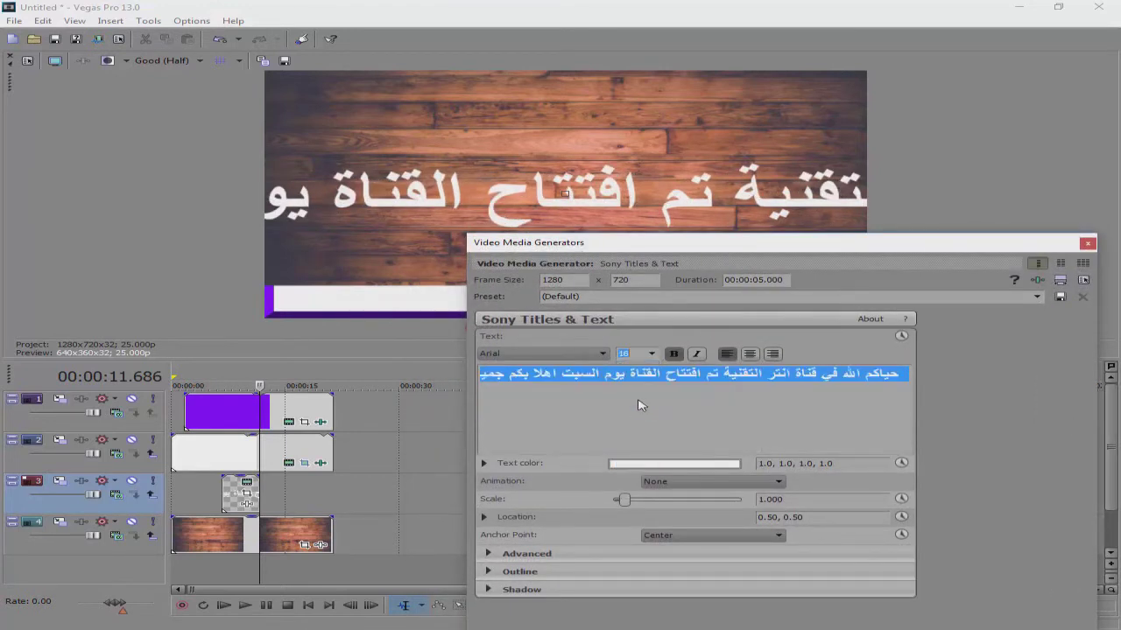
click(652, 355)
click(635, 388)
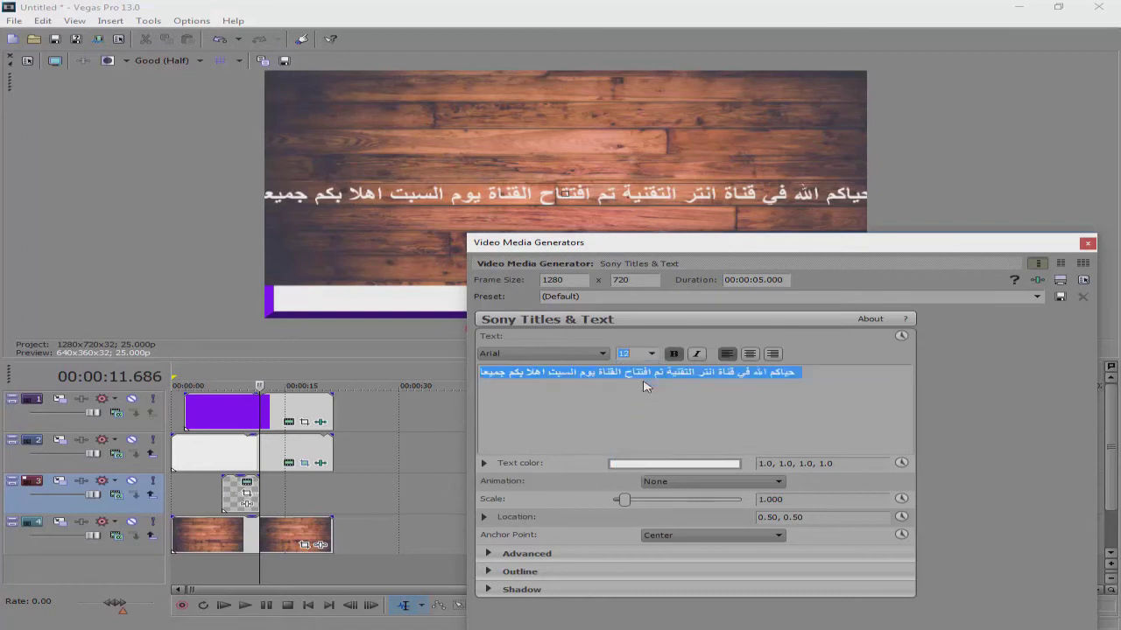
Step: Set the title's text color to the purple sampled from the banner's left border (0.48, 0.0, 1.0)
drag(637, 243, 698, 315)
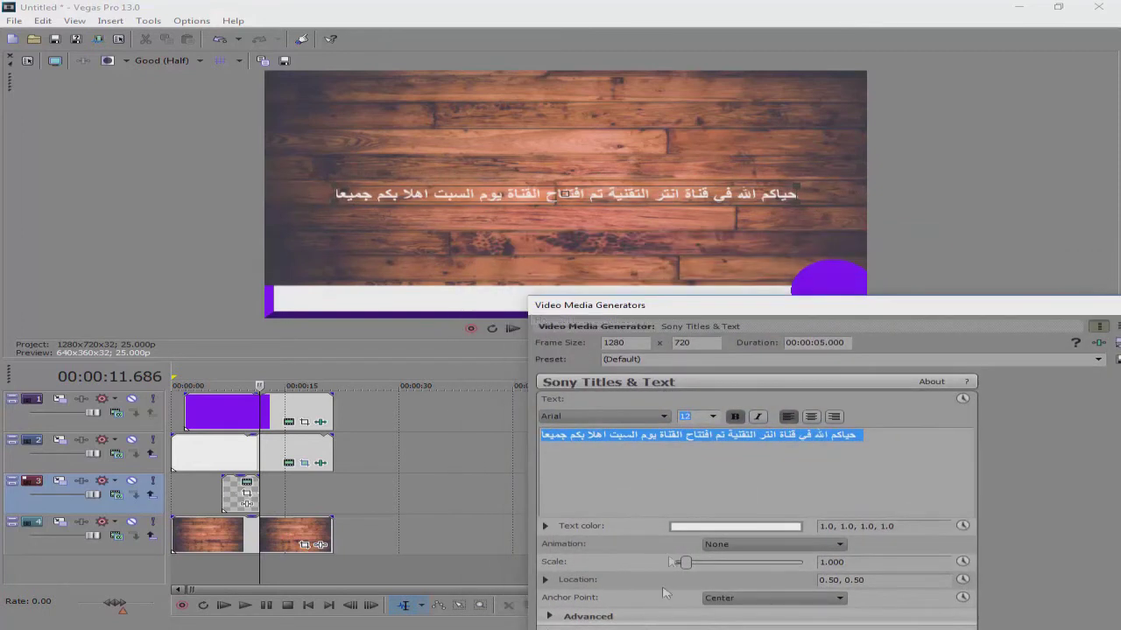
click(726, 529)
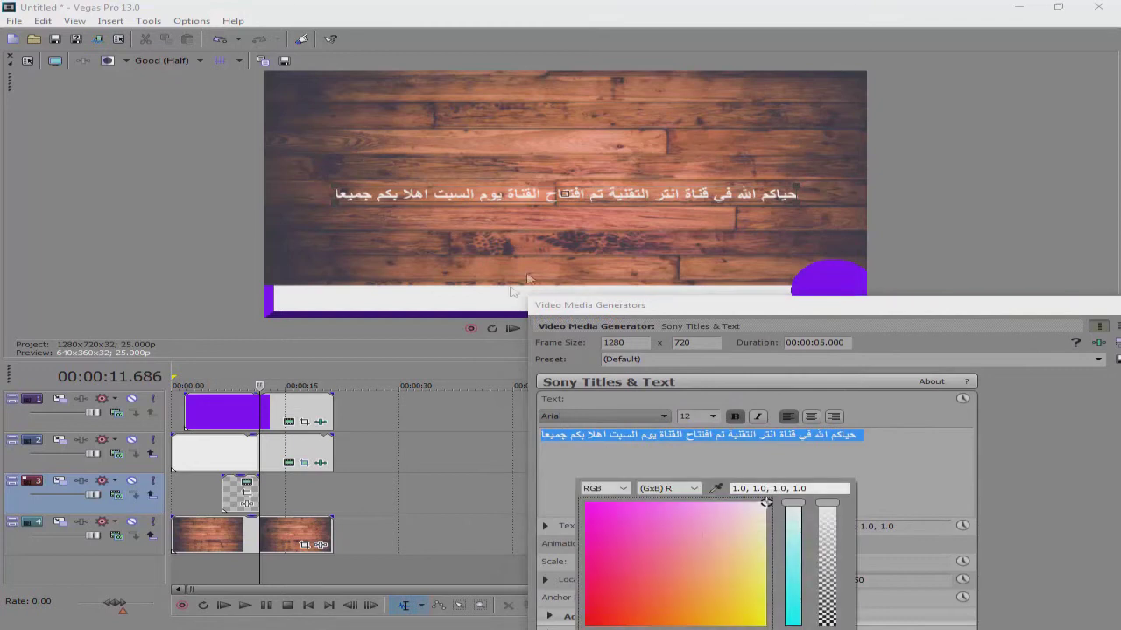
click(716, 490)
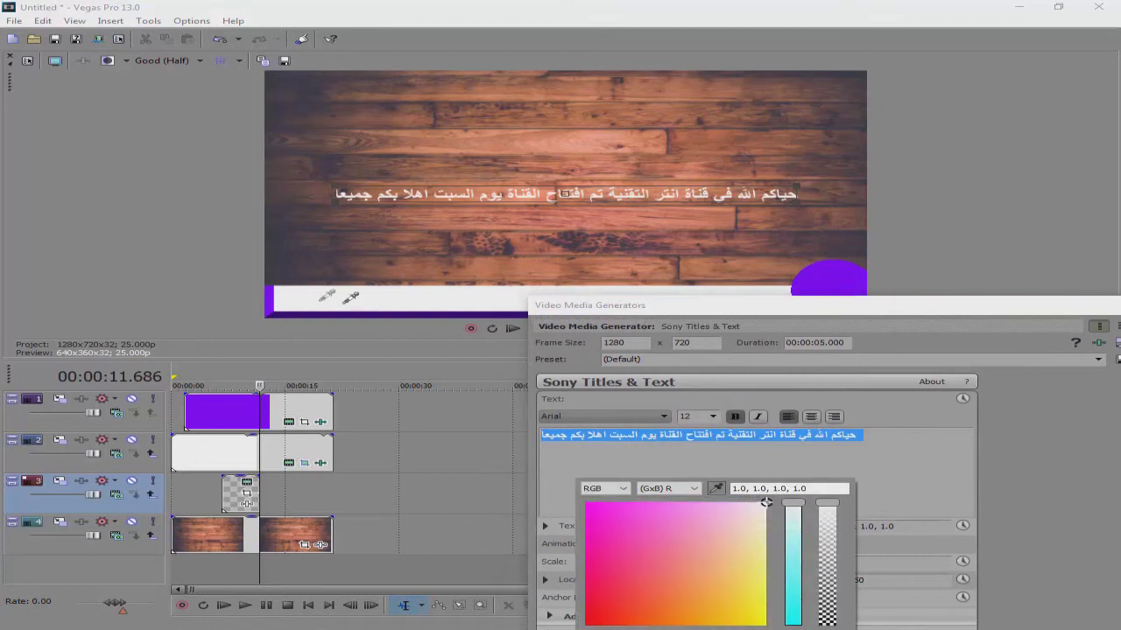
click(276, 288)
double_click(797, 321)
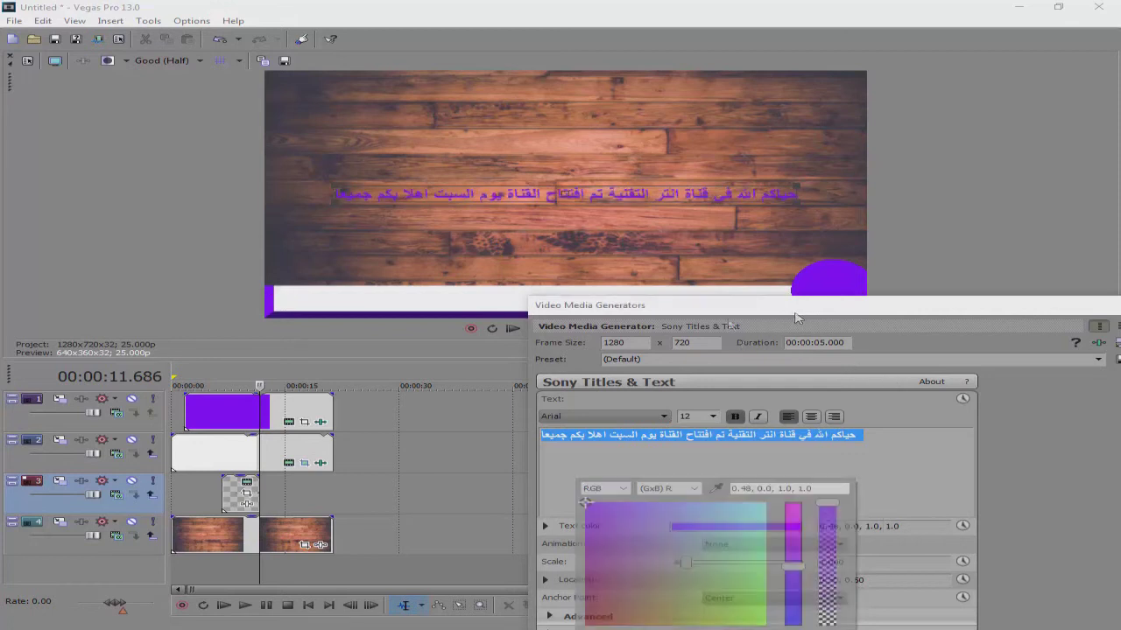
Step: Move the Arabic title text down onto the white bar and close its text settings
drag(564, 196, 561, 303)
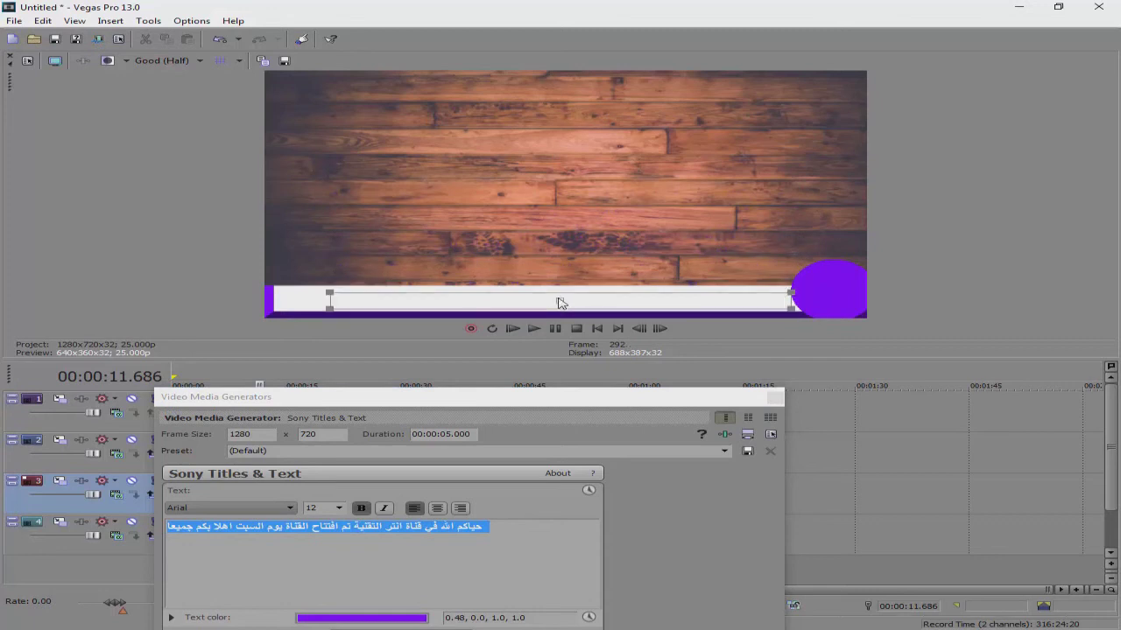
click(775, 397)
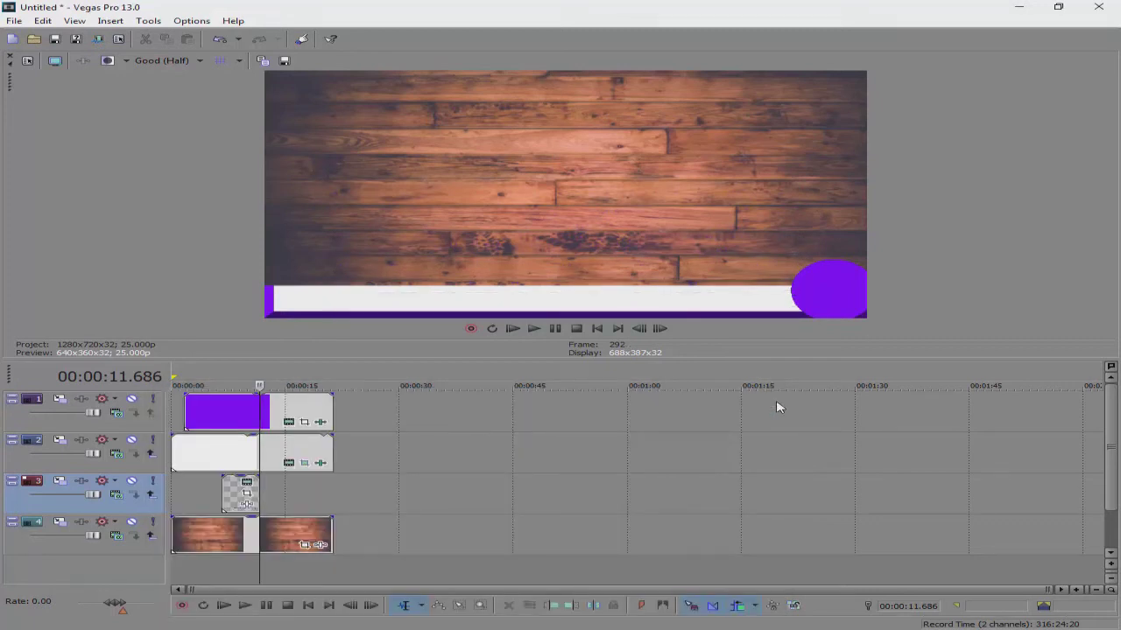
Step: Move the title event to a new video track above the circle and make it span the same time as the circle event
drag(241, 490, 363, 497)
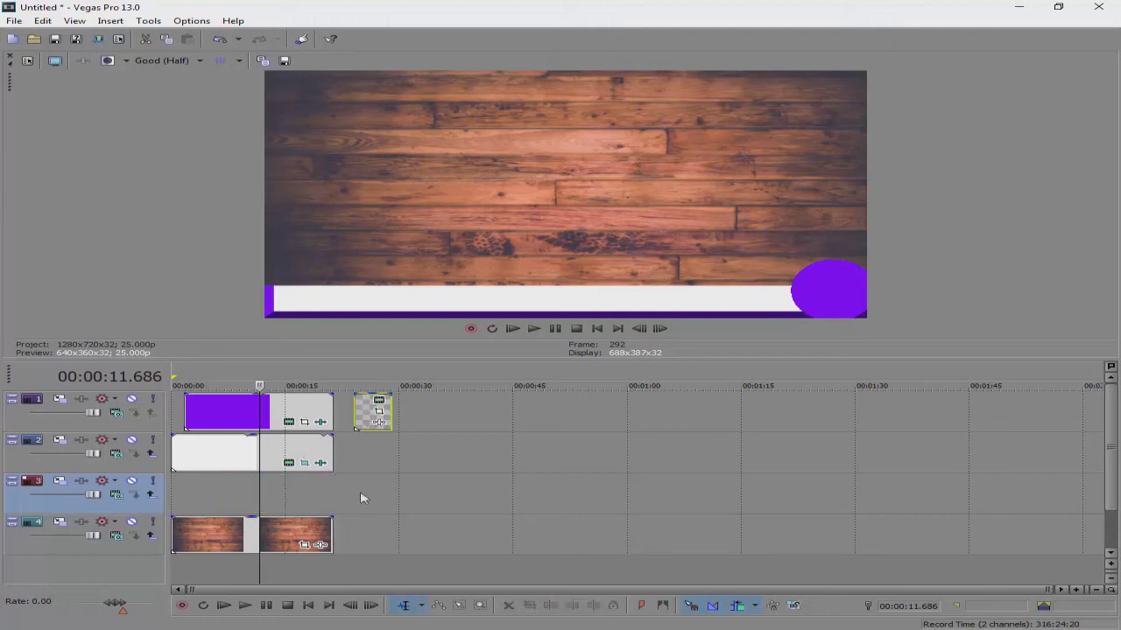
right_click(415, 421)
click(463, 294)
drag(372, 452, 331, 408)
click(202, 409)
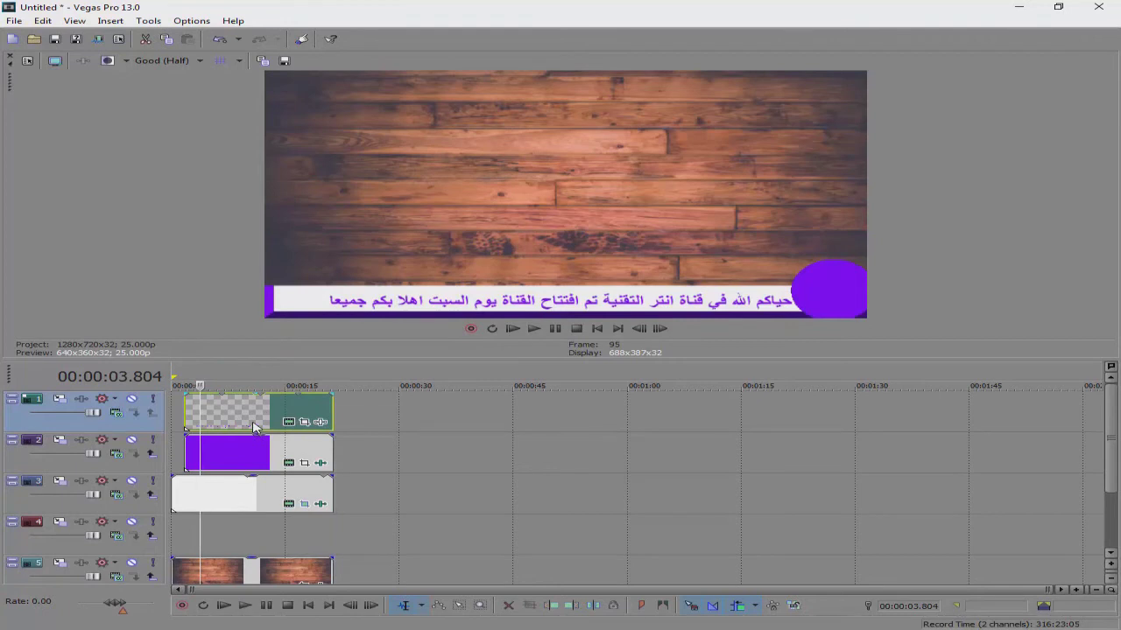
Step: In the title event's Pan/Crop, shift the starting frame horizontally to an X center of about 1,757.5, keeping the Y center at 360
right_click(246, 410)
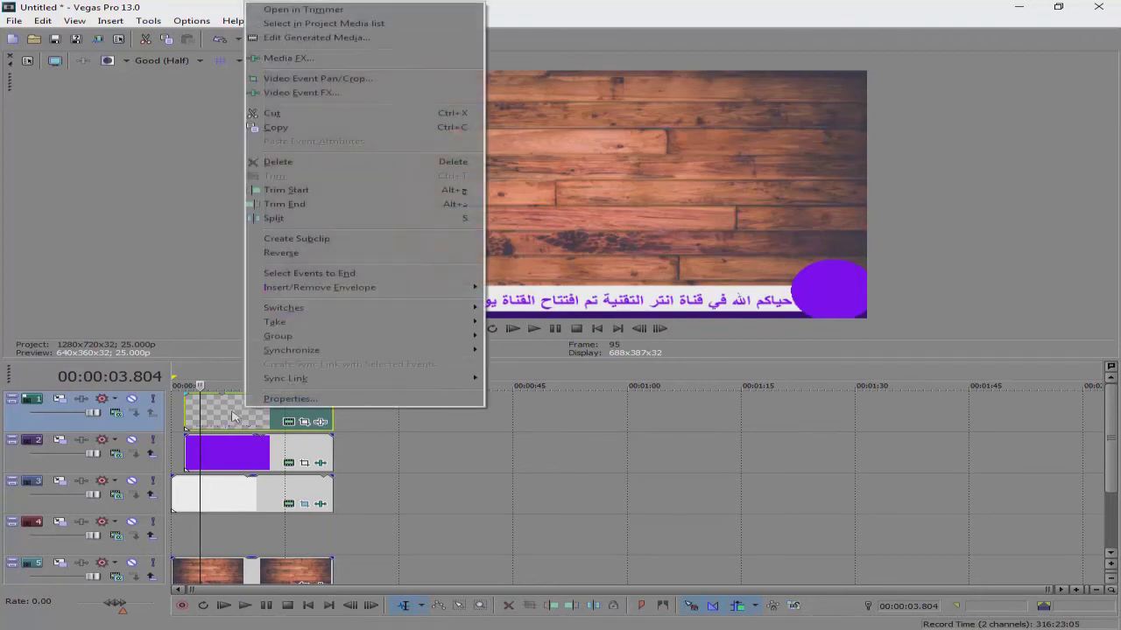
click(341, 80)
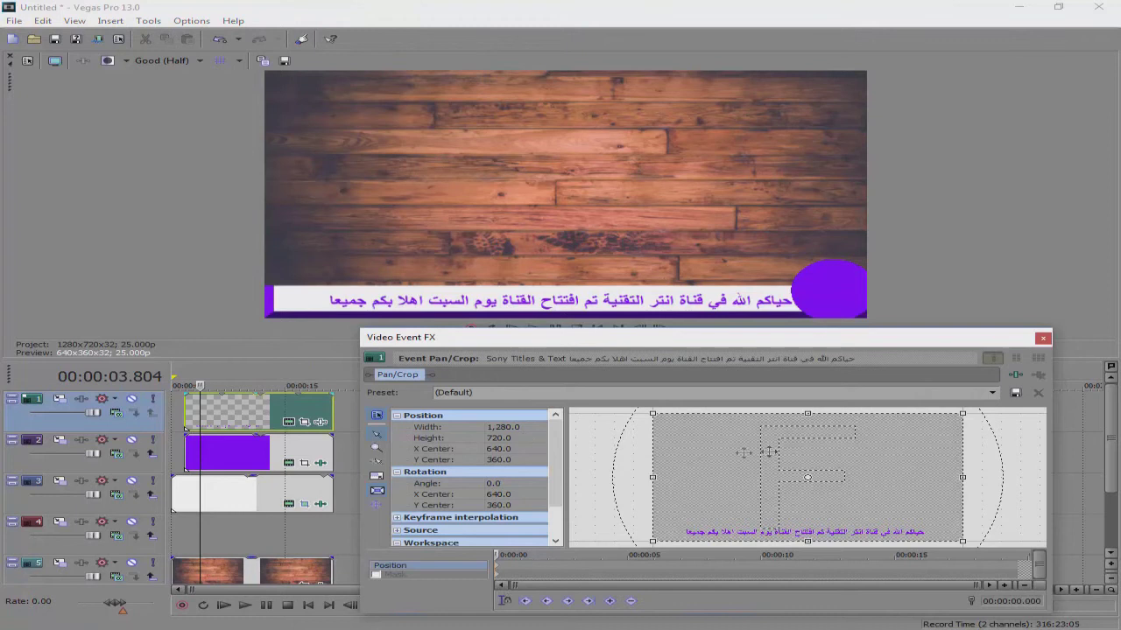
drag(721, 459, 734, 459)
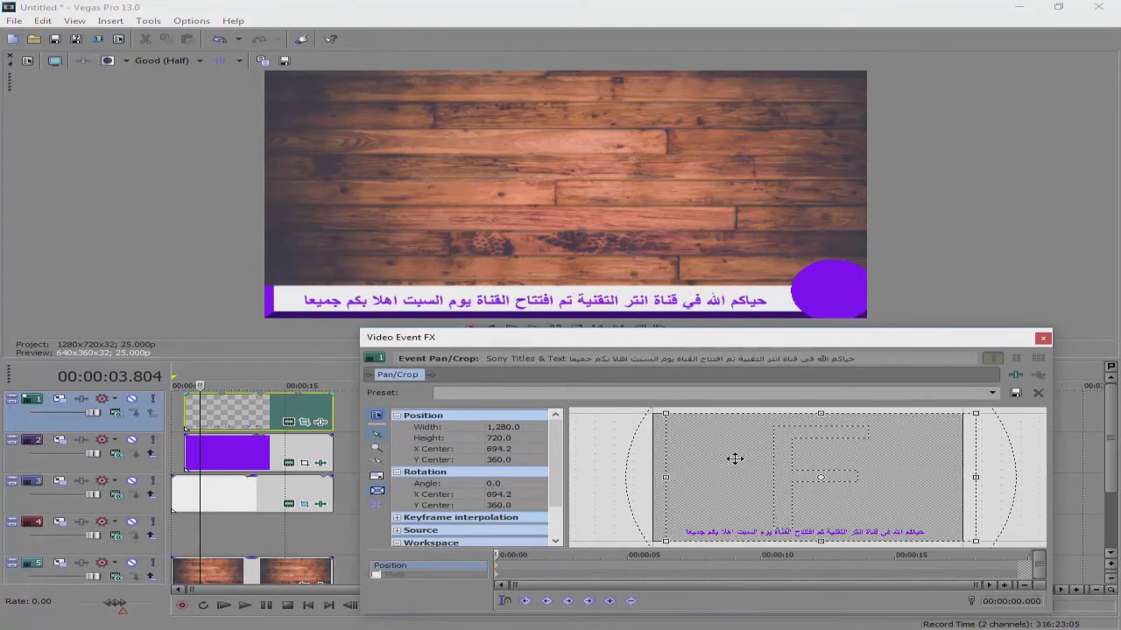
right_click(758, 462)
click(782, 470)
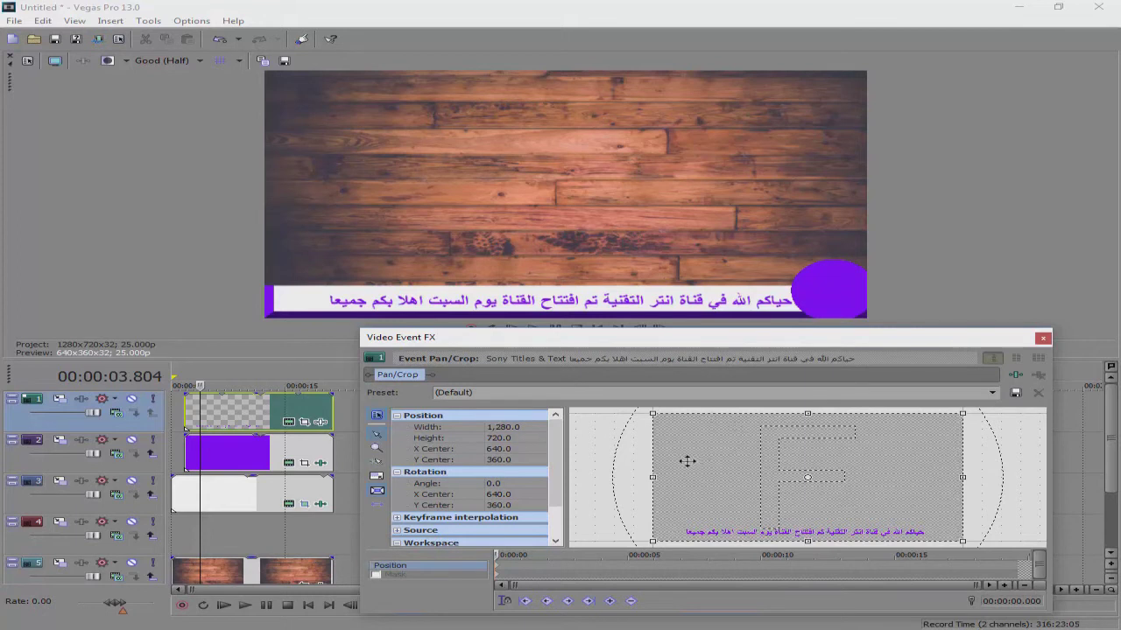
drag(693, 453, 964, 449)
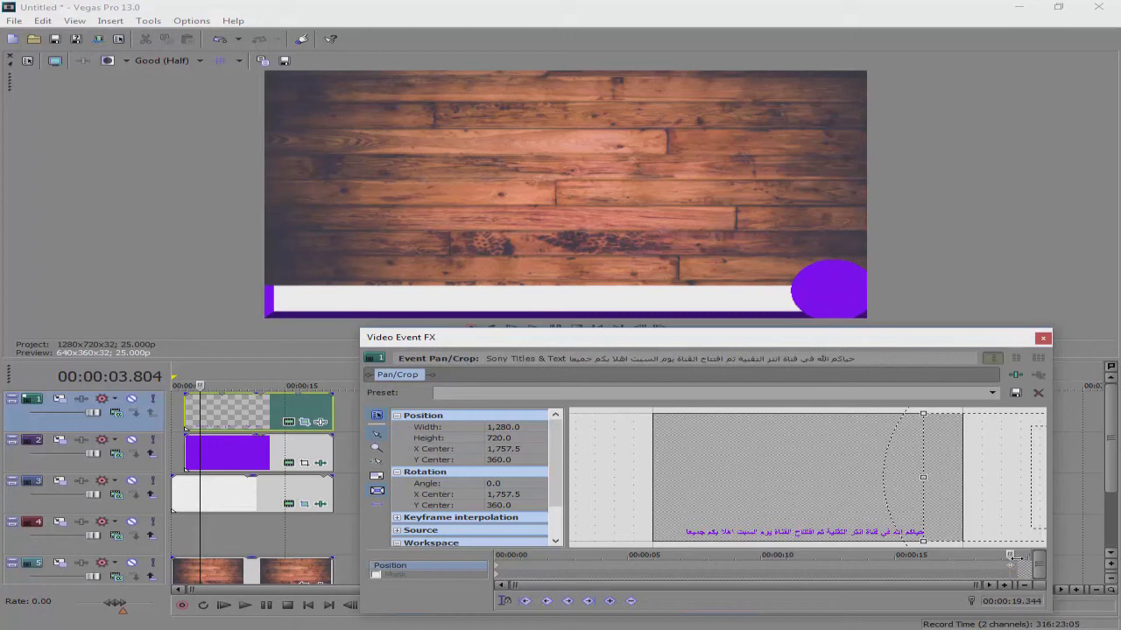
Step: Animate the title's Pan/Crop with a keyframe at 19.344 s by shifting the frame to an X center of -5,120
drag(966, 470, 598, 473)
drag(779, 469, 613, 470)
scroll(773, 505, down, 5)
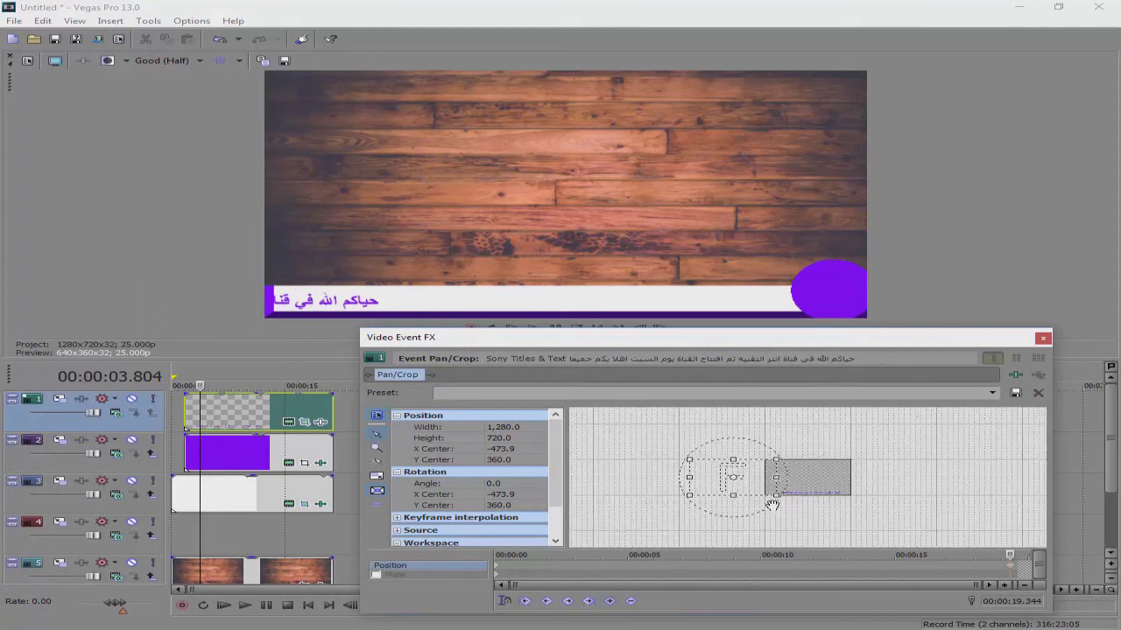
drag(770, 477, 705, 475)
drag(779, 476, 572, 470)
key(ctrl+z)
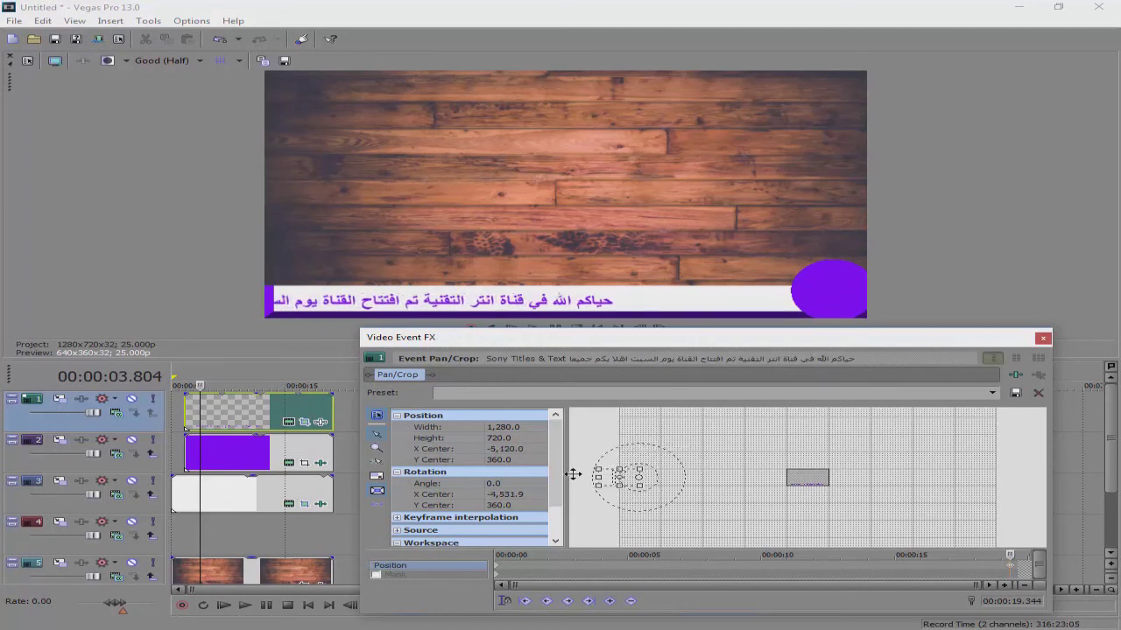
click(640, 476)
drag(493, 337, 602, 350)
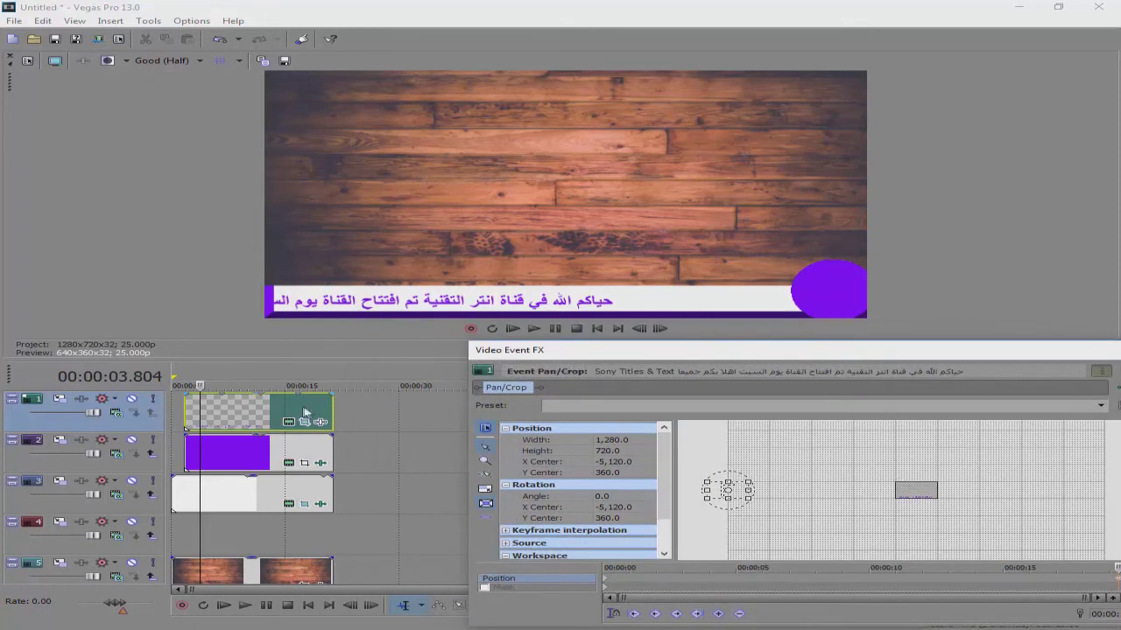
drag(567, 352, 377, 358)
click(965, 356)
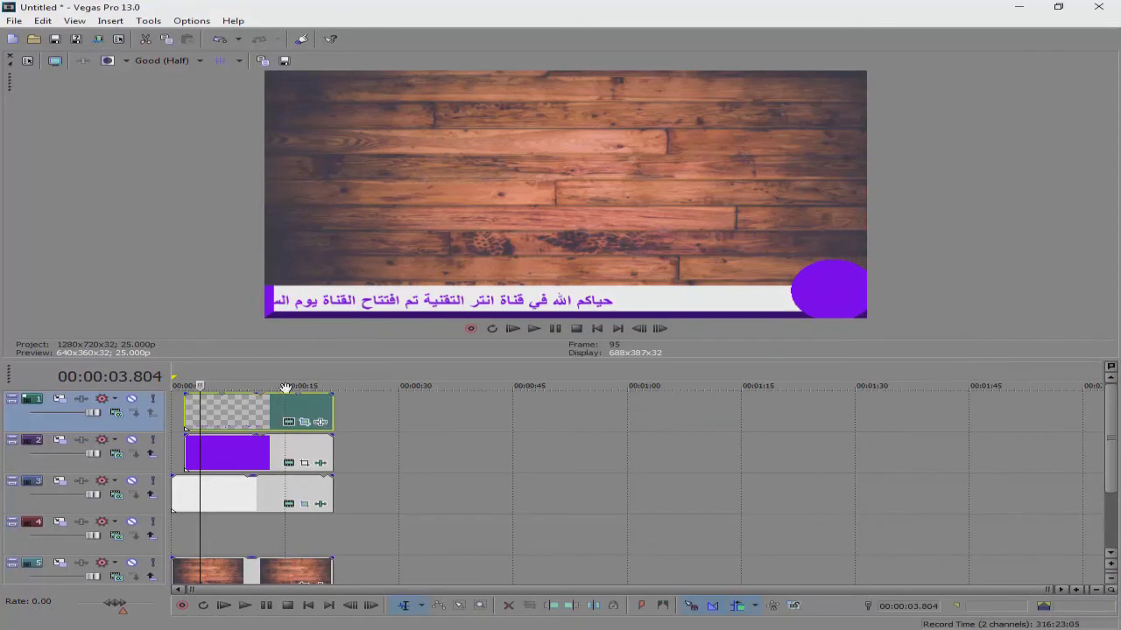
Step: Shorten the title event to about 9.5 s and shift its Pan/Crop frame at 9.496 s to an X center of -1,554.5
drag(331, 410, 257, 410)
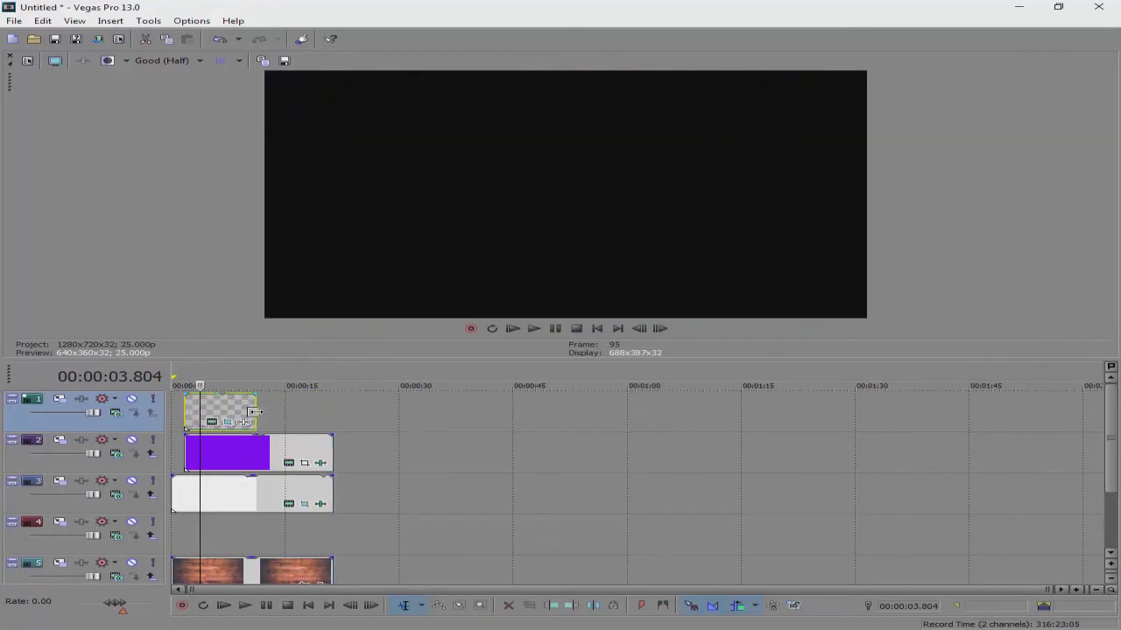
click(231, 409)
right_click(233, 410)
click(307, 304)
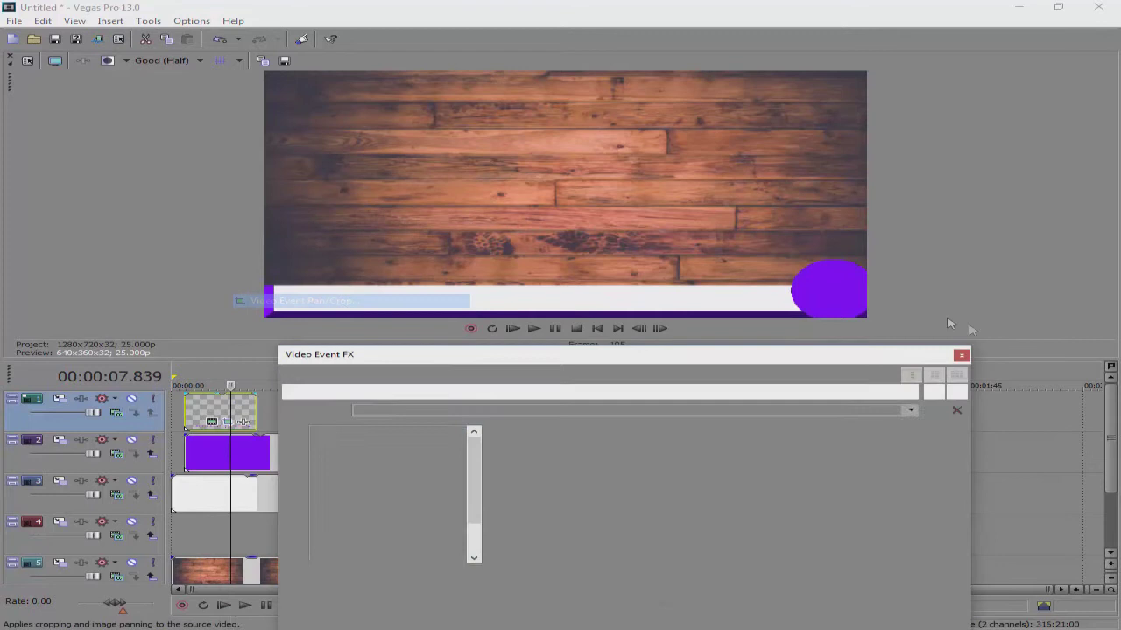
scroll(848, 548, down, 5)
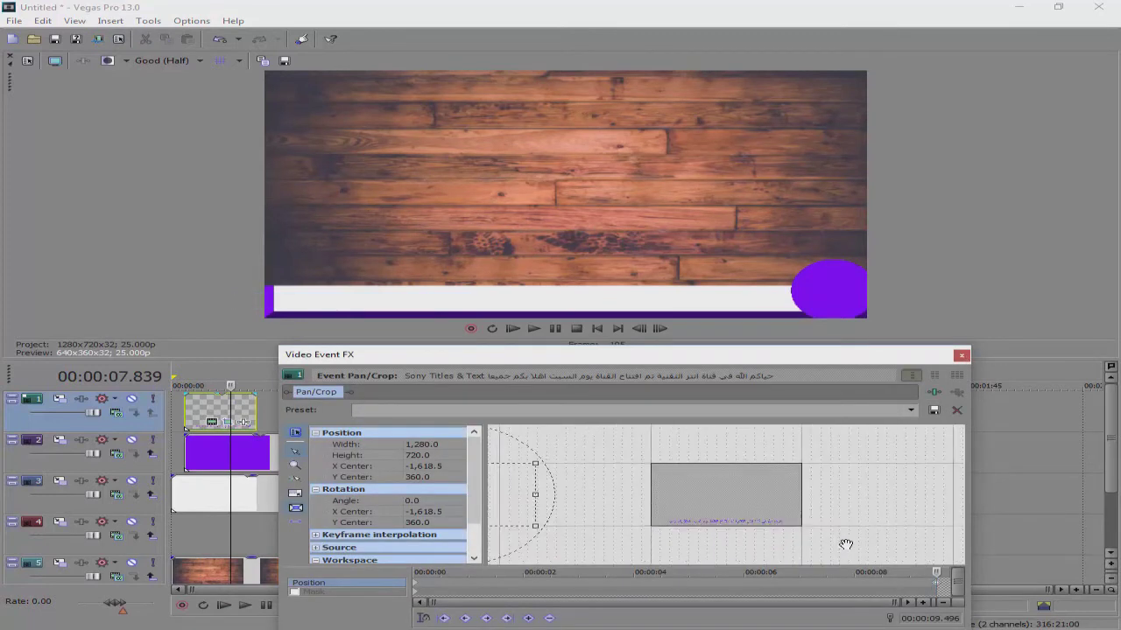
mouse_move(595, 496)
mouse_down()
mouse_move(642, 494)
mouse_move(598, 496)
mouse_up()
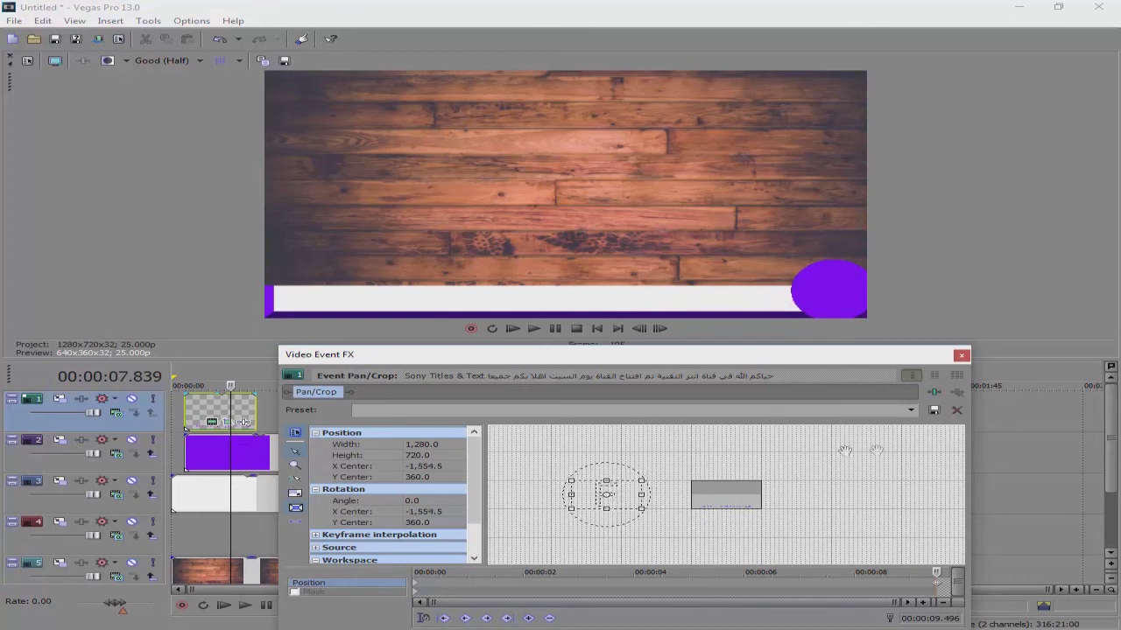
click(191, 408)
drag(191, 408, 214, 408)
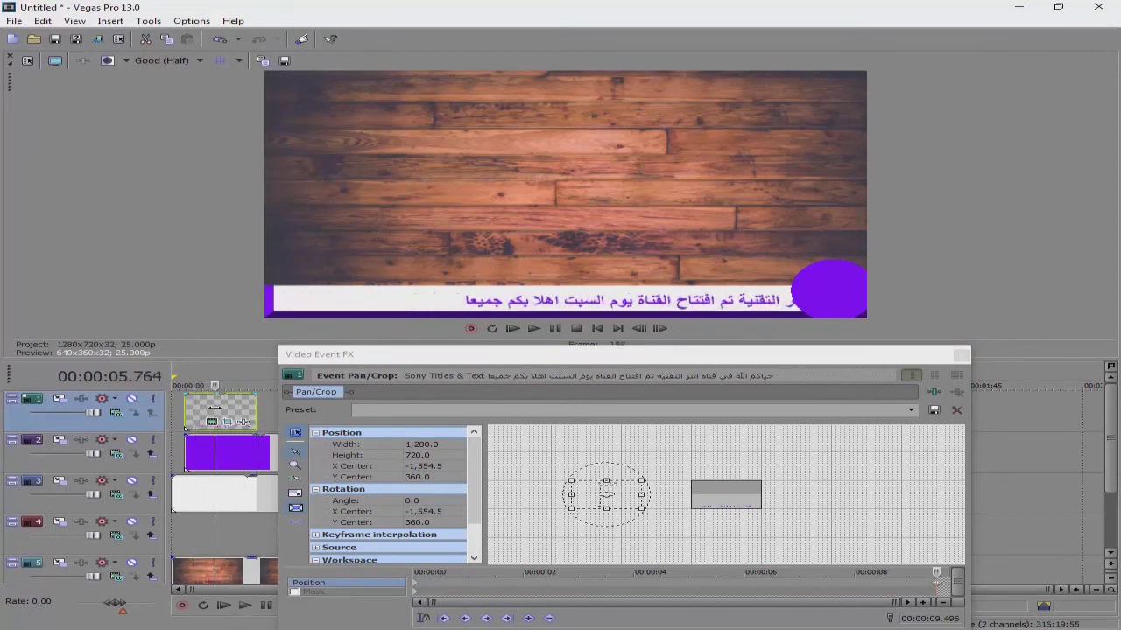
click(959, 357)
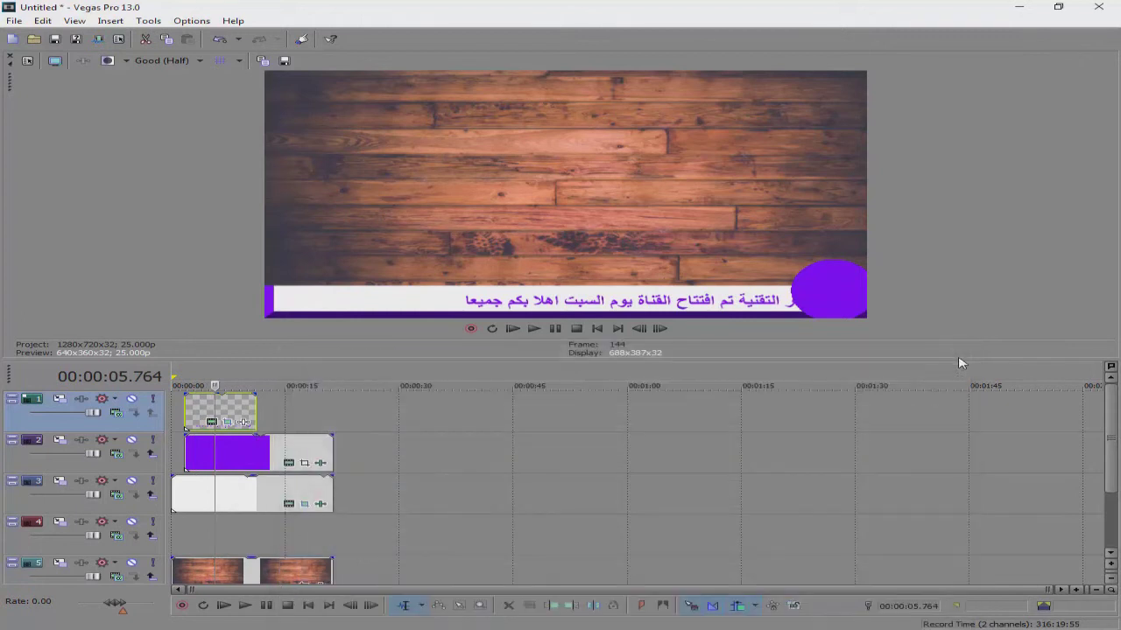
Step: Move the purple circle event to the start of the timeline and extend its end to match the white bar event
click(185, 414)
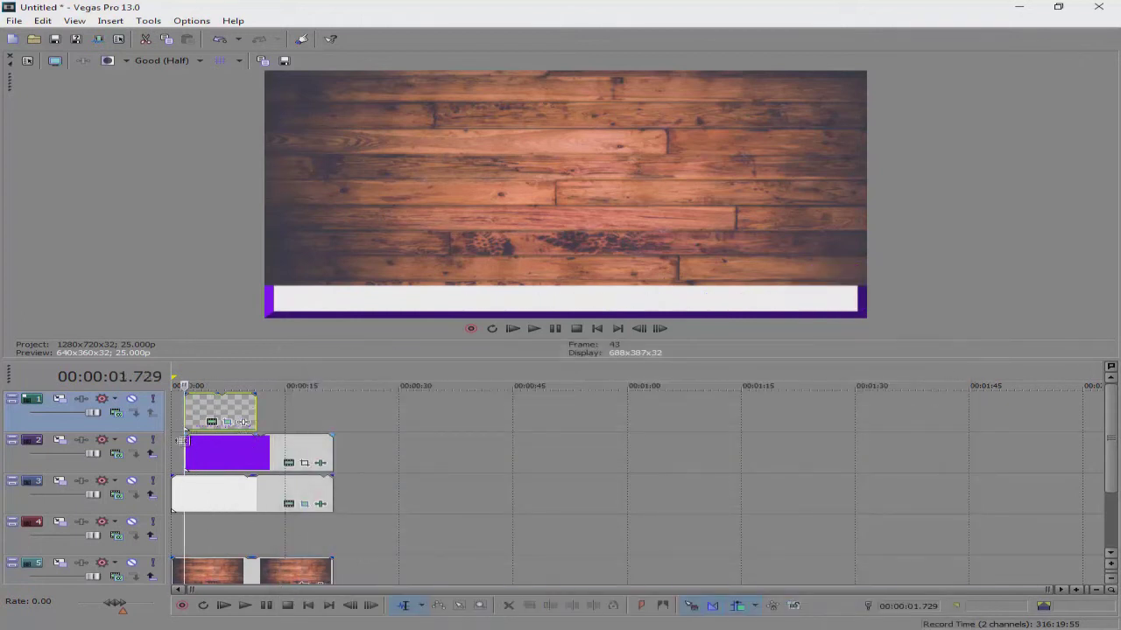
click(169, 444)
drag(193, 450, 181, 450)
drag(328, 442, 333, 442)
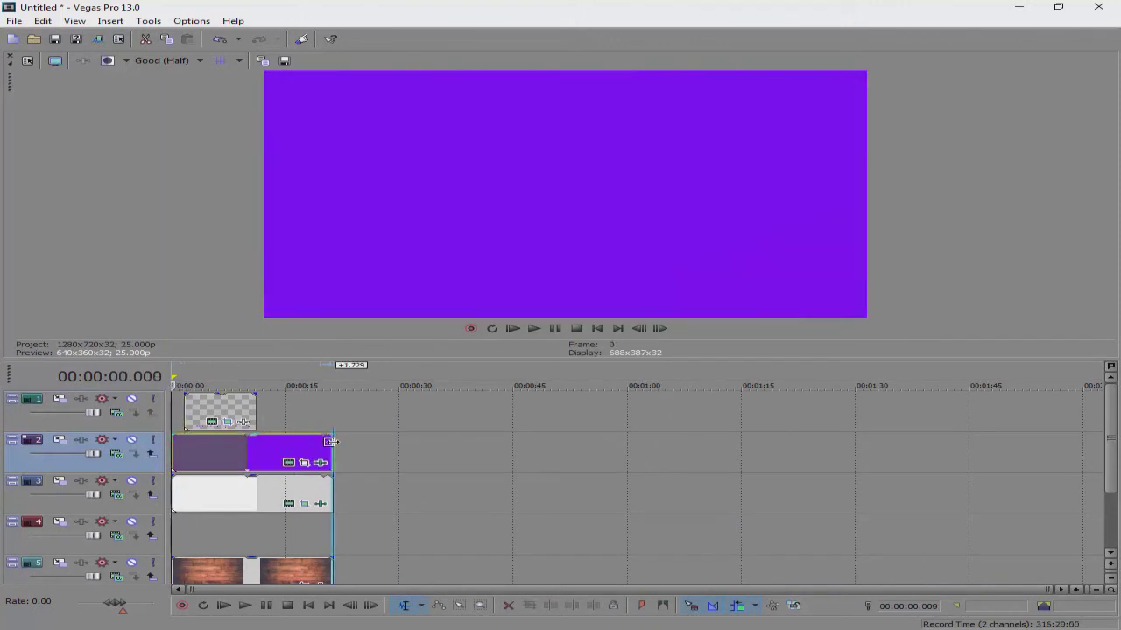
Step: Play the timeline from the start to check the title's scrolling across the bar, and inspect where the text enters
click(245, 604)
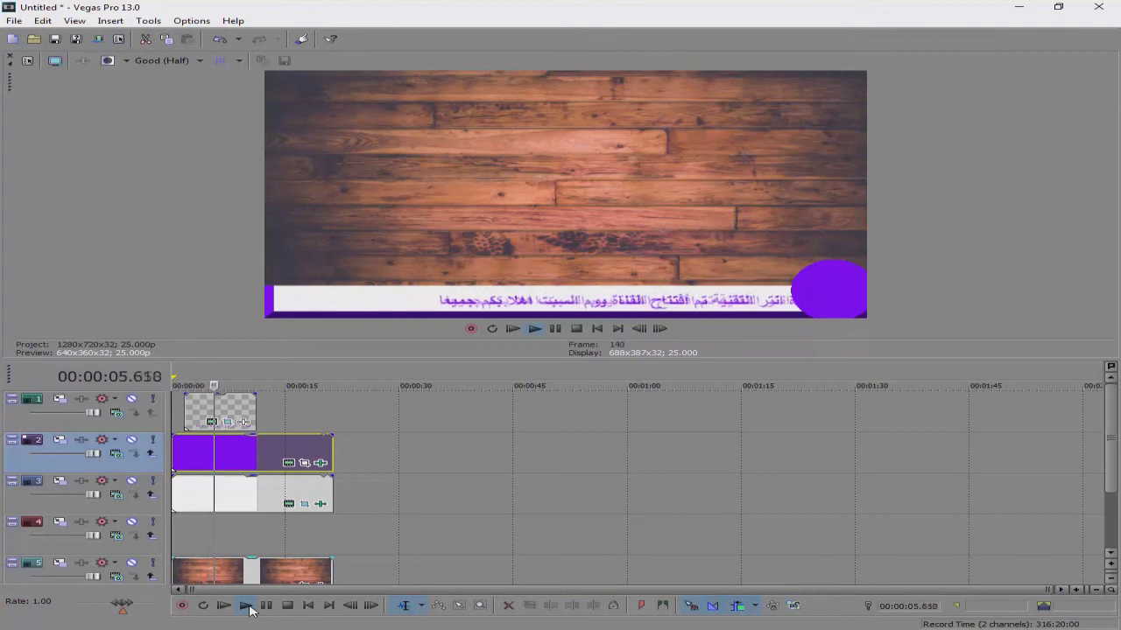
click(267, 605)
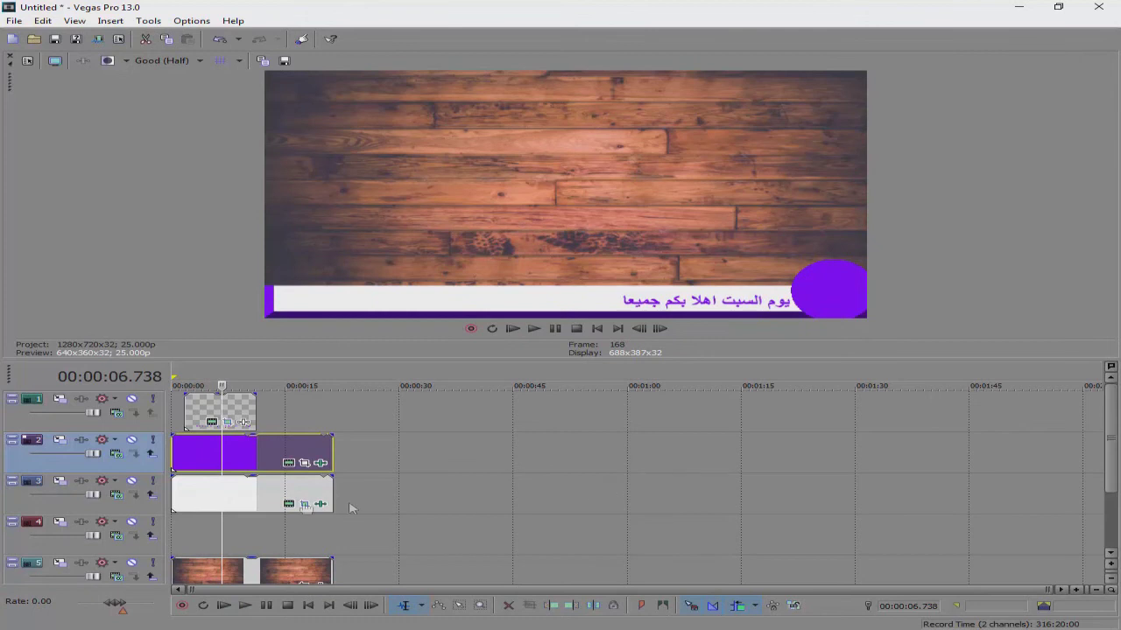
click(186, 455)
click(193, 457)
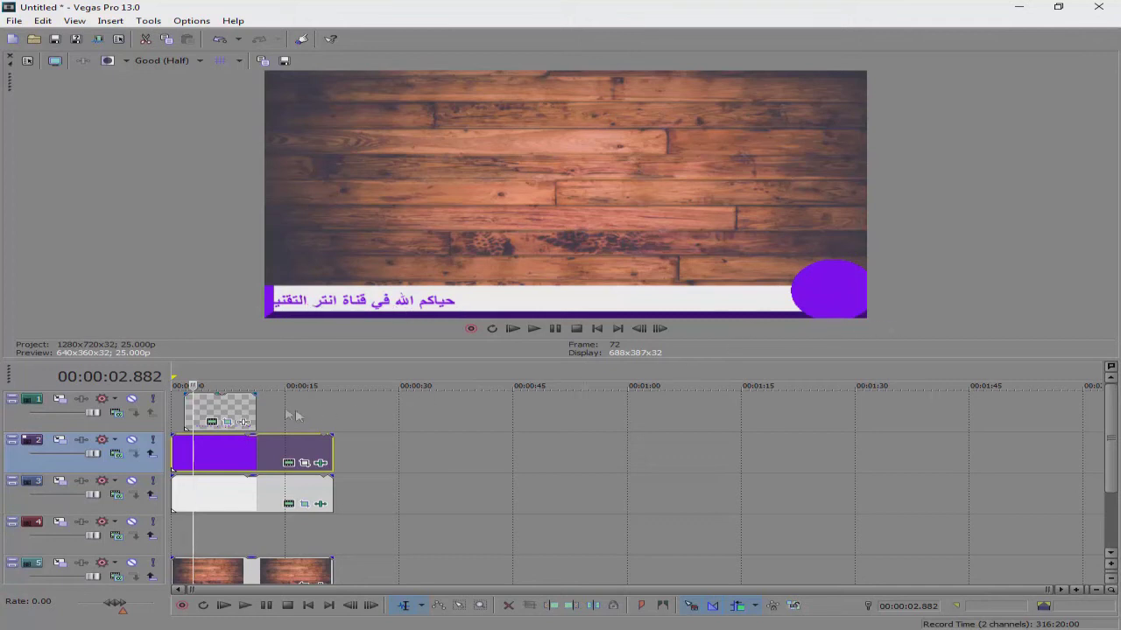
Step: Stretch the title event to end at about 34 s so the text scrolls more slowly, and play it back
drag(252, 406, 427, 407)
click(184, 407)
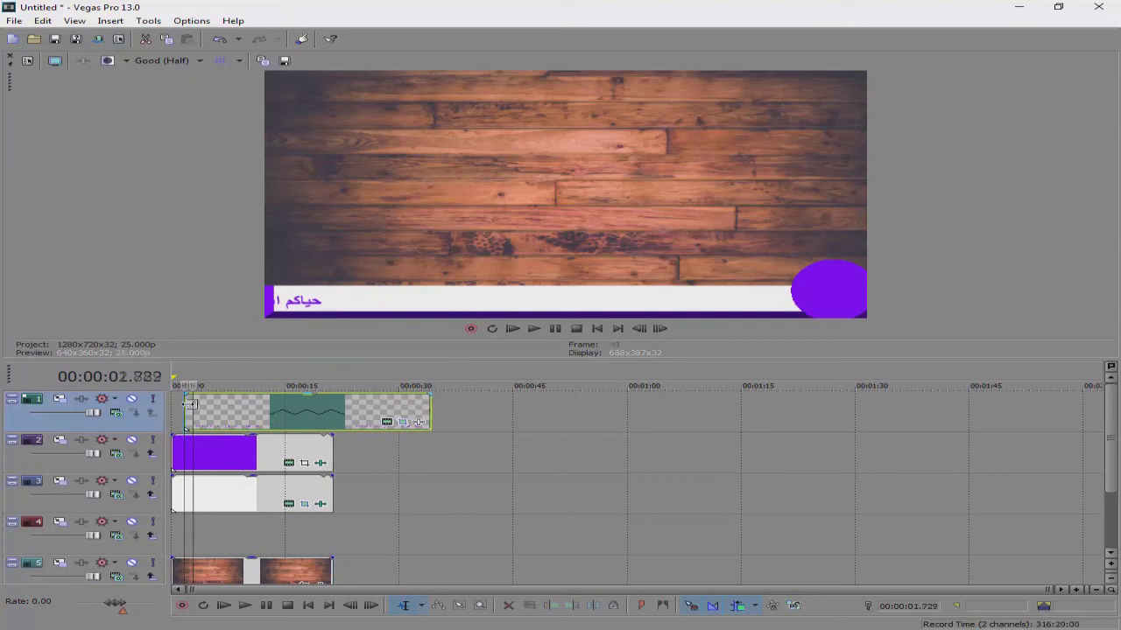
click(246, 611)
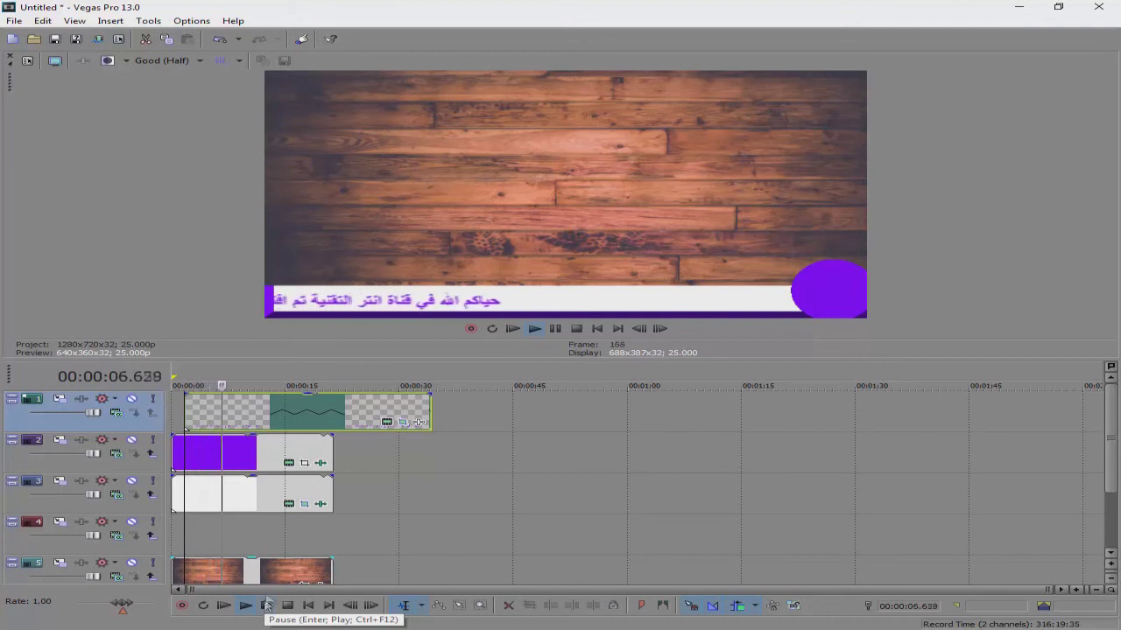
click(267, 605)
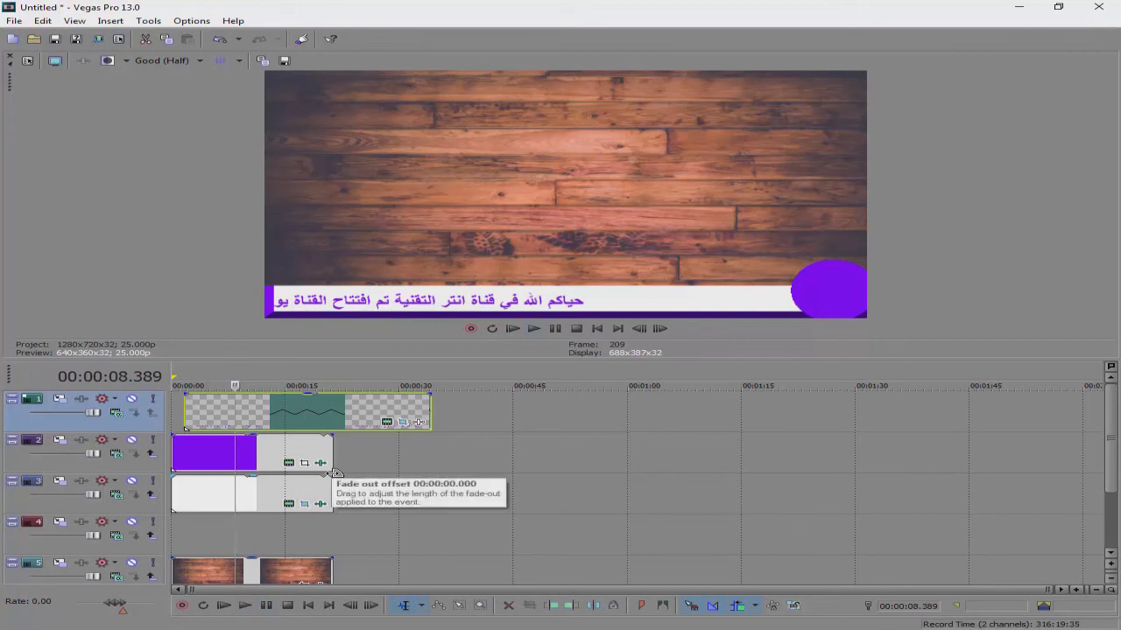
Step: Copy the title event and paste it onto a new top video track as a new copy of the source media
right_click(345, 408)
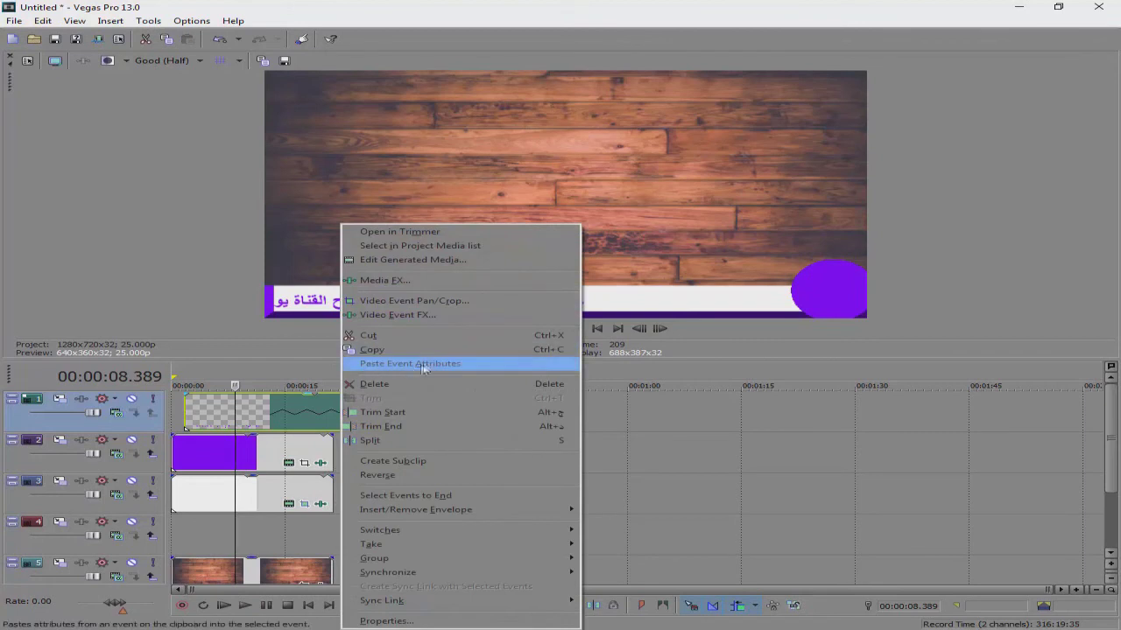
click(390, 359)
right_click(489, 410)
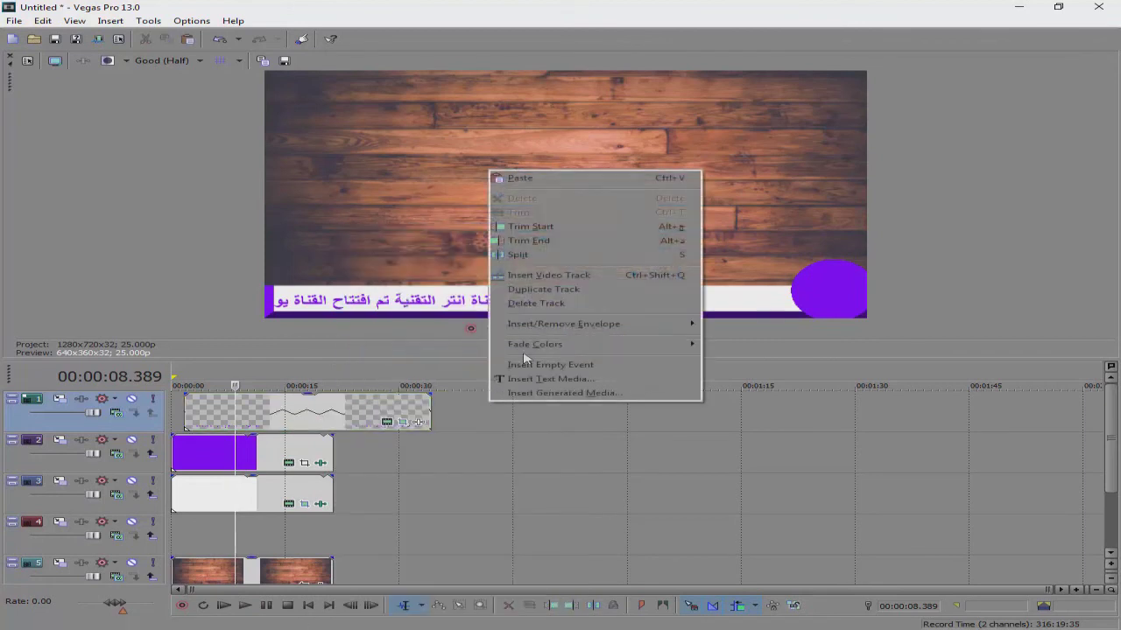
click(543, 279)
right_click(347, 429)
click(350, 181)
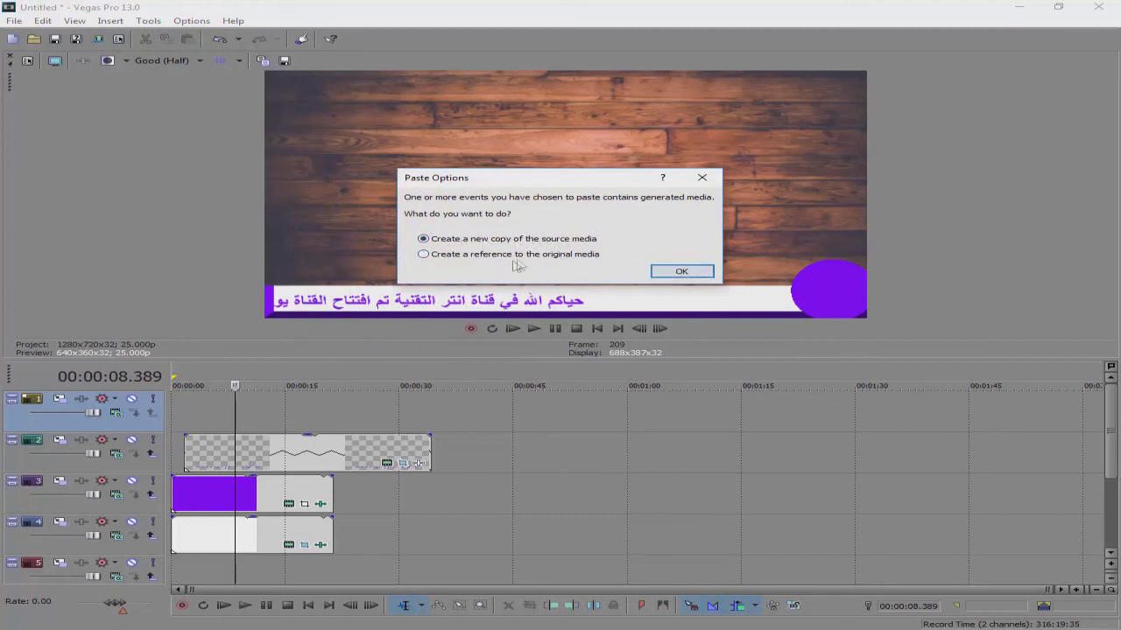
click(681, 271)
Step: Move the pasted title event so it starts at about 21.4 s, where the first title is leaving the bar
click(274, 430)
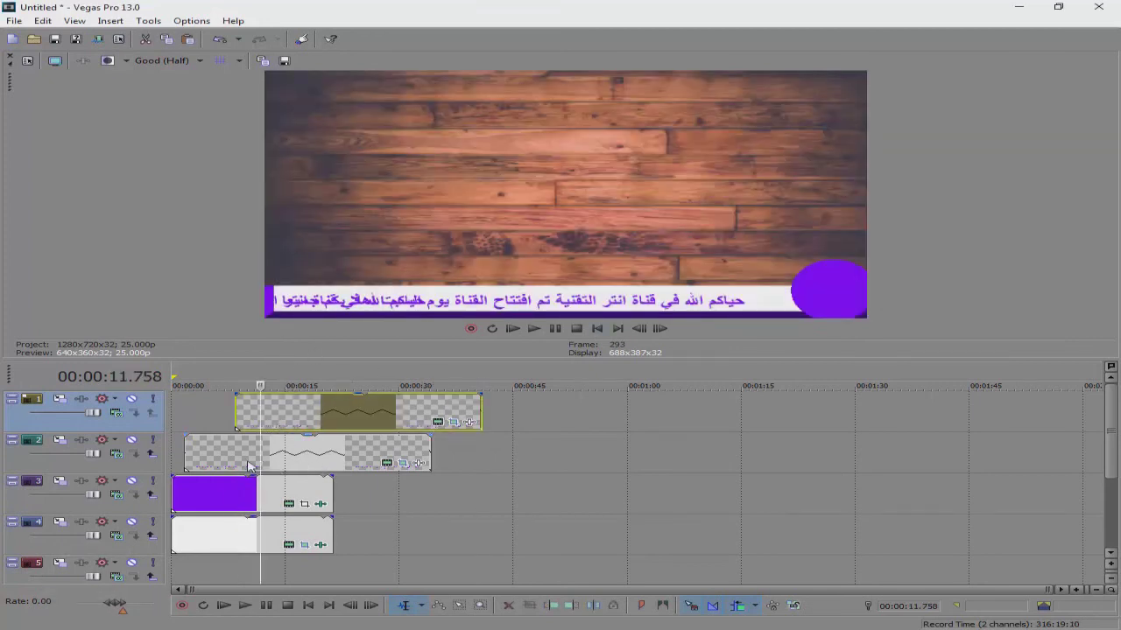
drag(367, 411, 619, 411)
click(333, 413)
click(339, 405)
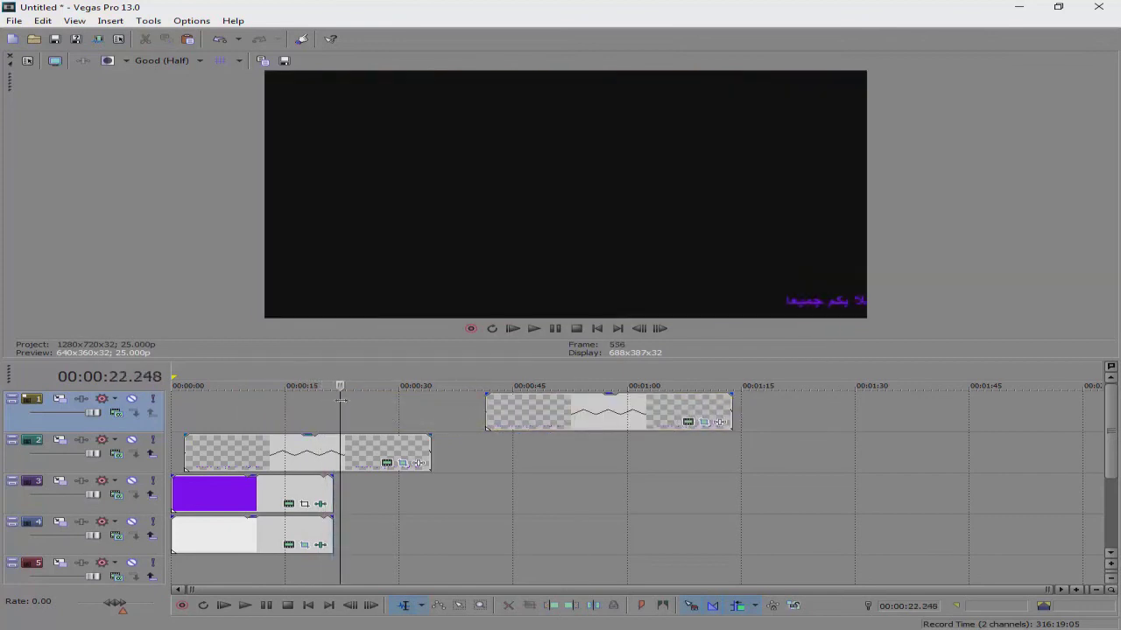
click(332, 405)
click(340, 402)
click(333, 403)
click(344, 403)
click(336, 403)
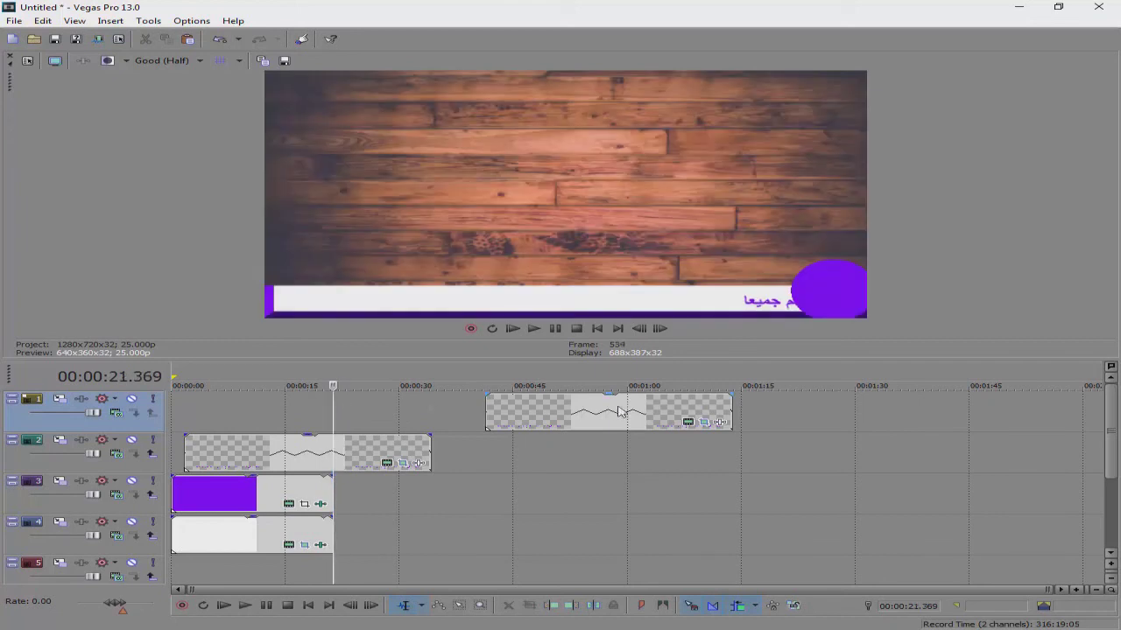
drag(585, 413, 428, 415)
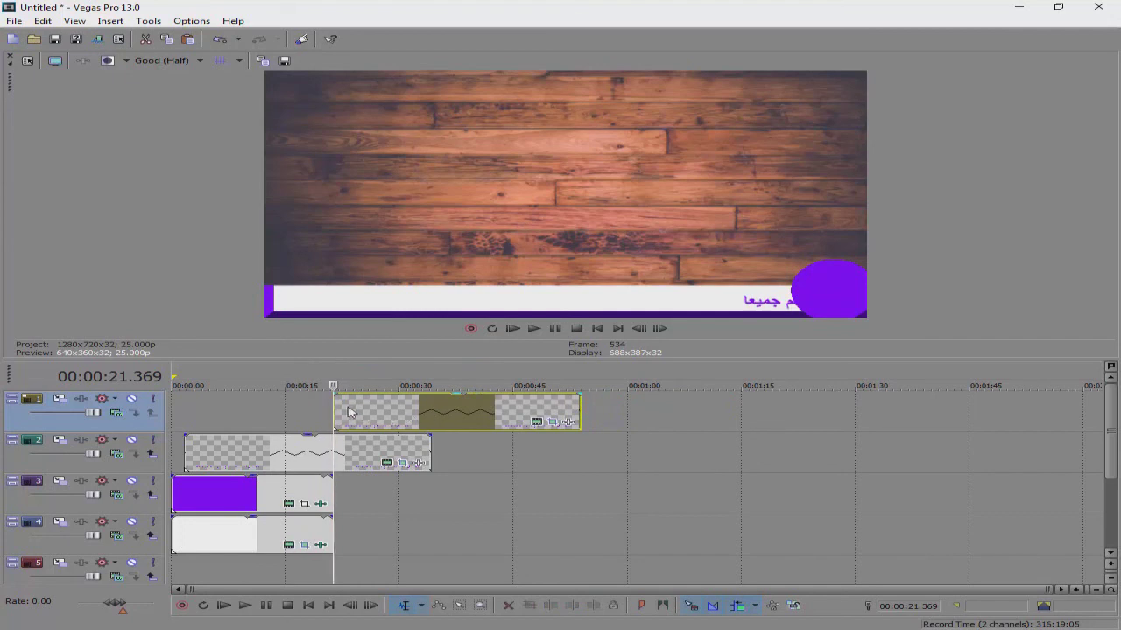
Step: Extend the circle and white bar events to the end of the second title, and play the transition between the two titles
click(348, 413)
drag(349, 413, 324, 409)
drag(333, 496, 579, 490)
drag(332, 536, 580, 536)
click(246, 611)
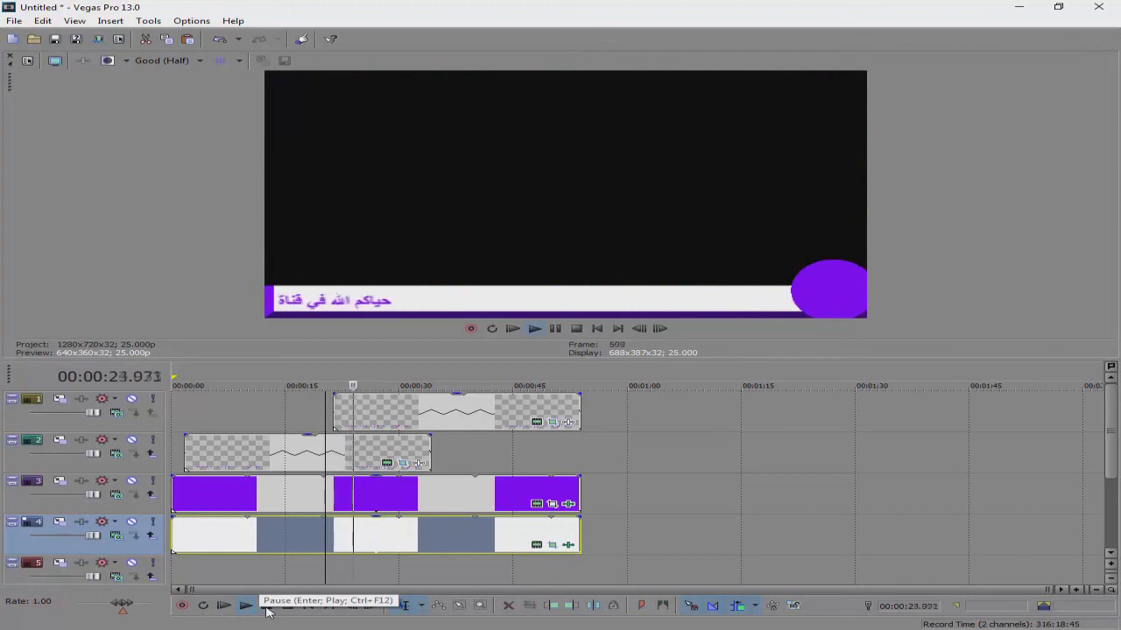
Step: Stop playback and extend the wood background event to end together with the circle and white bar events
click(267, 608)
drag(1110, 456, 1111, 501)
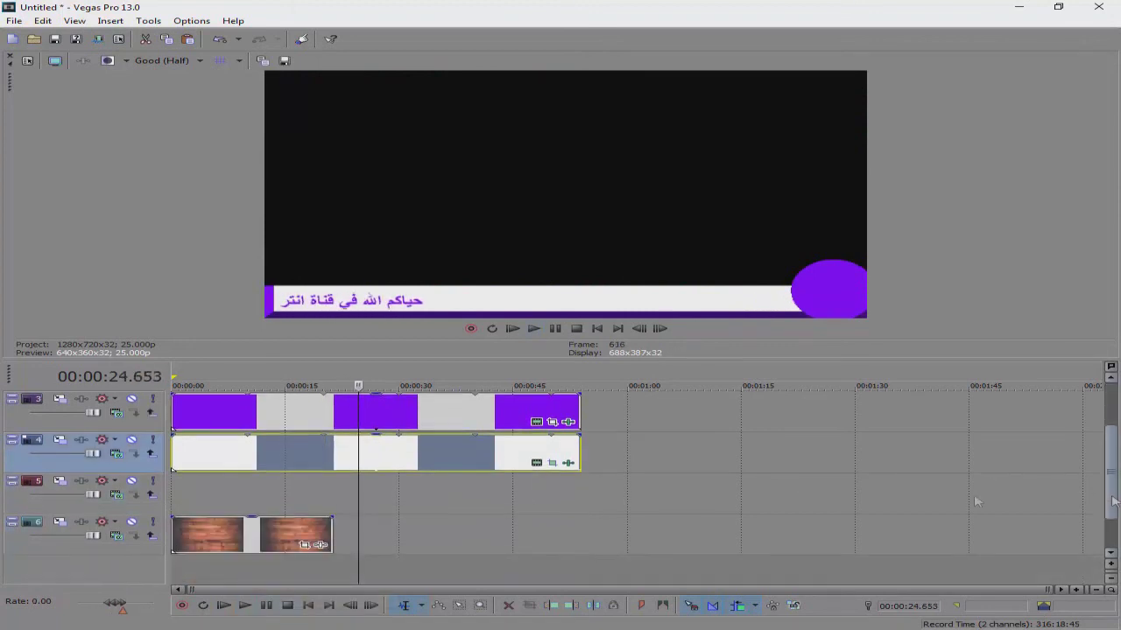
drag(327, 532, 578, 531)
click(605, 516)
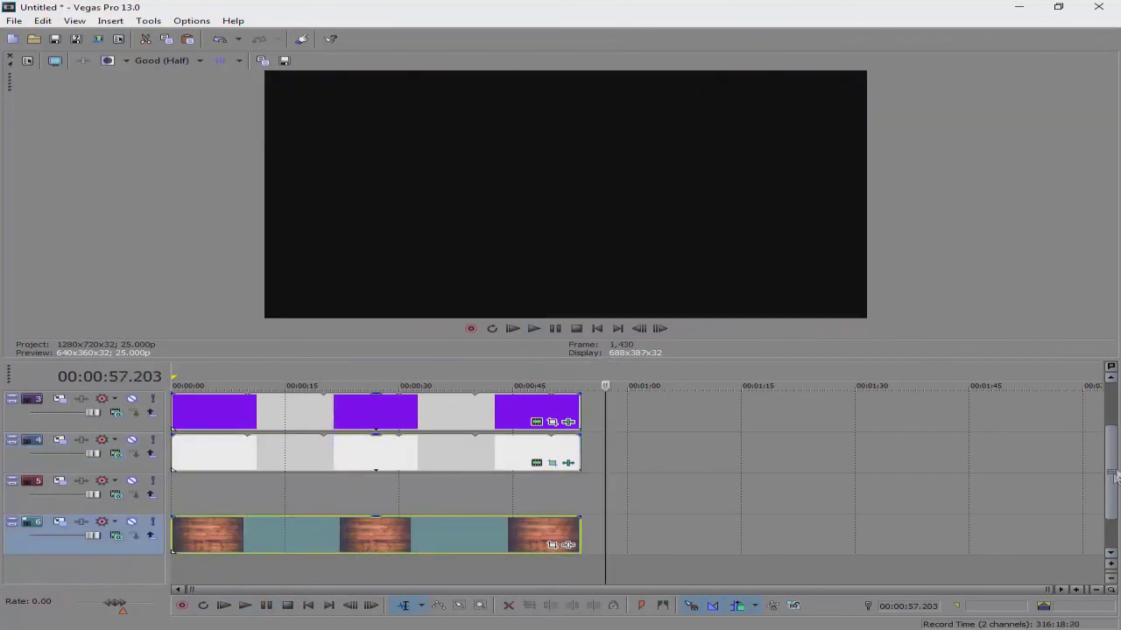
Step: Move the second title event earlier to start at about 12.7 s, and play the passage where the titles follow each other
drag(1110, 477, 1110, 436)
click(422, 414)
drag(378, 415, 293, 427)
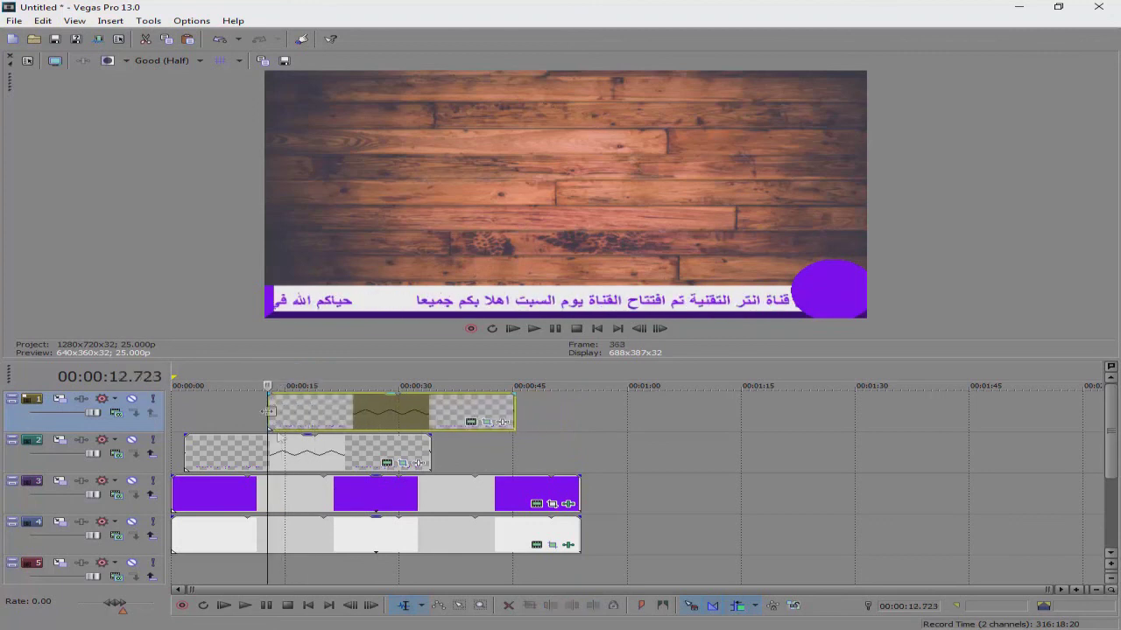
click(248, 605)
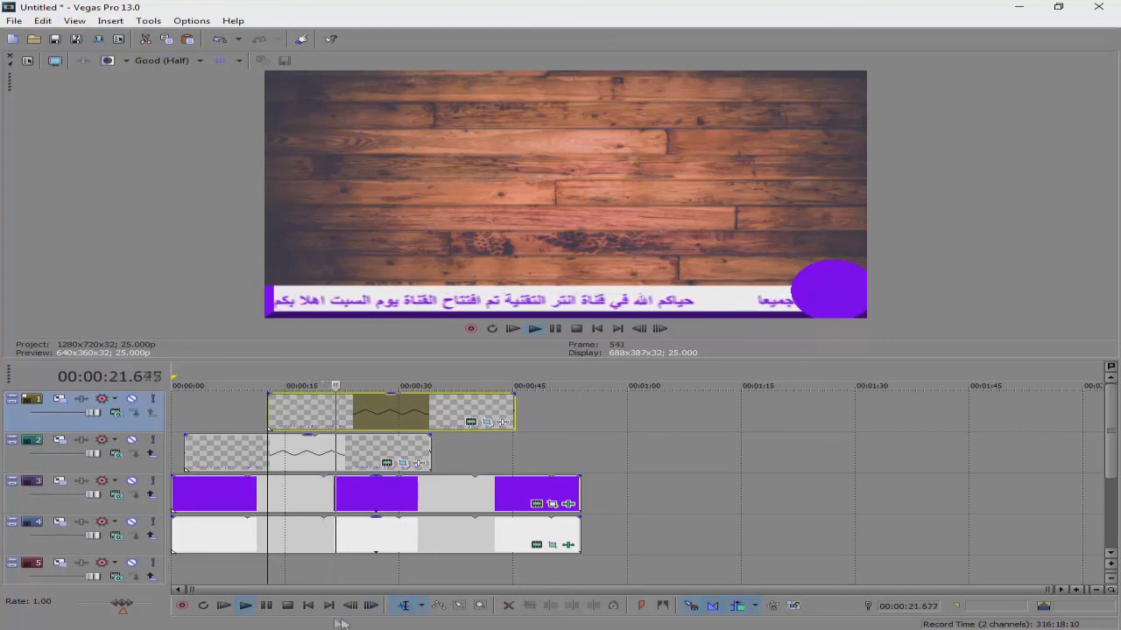
click(266, 605)
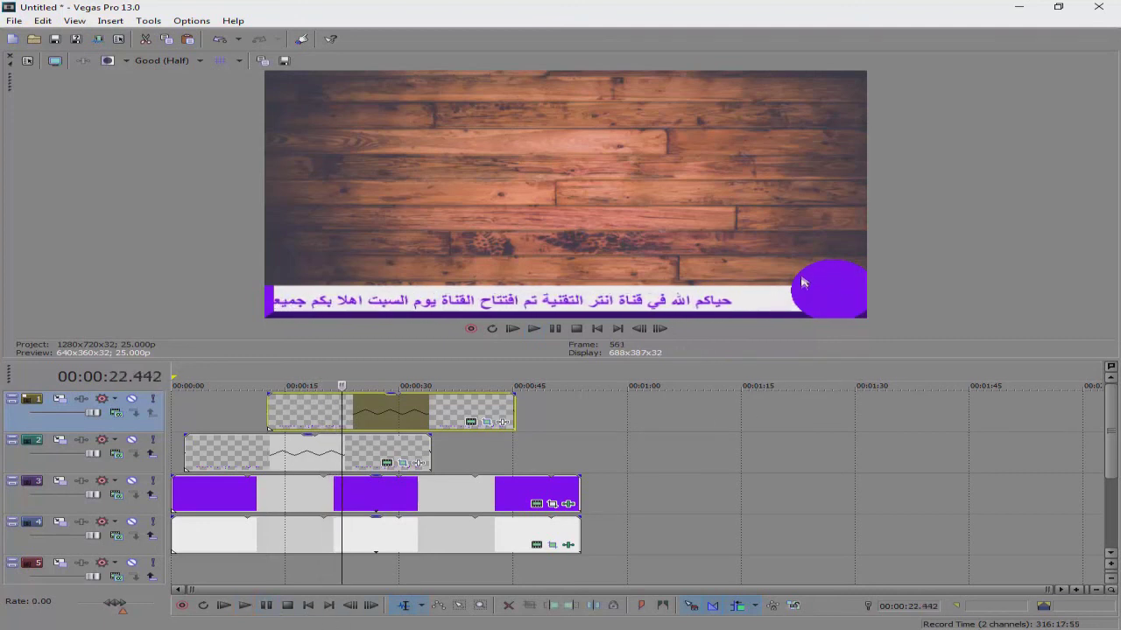
Step: Apply the Iris transition preset Circle, Out, Center to the start of the purple circle event, and shift that event to start with the first title
click(74, 20)
mouse_move(155, 106)
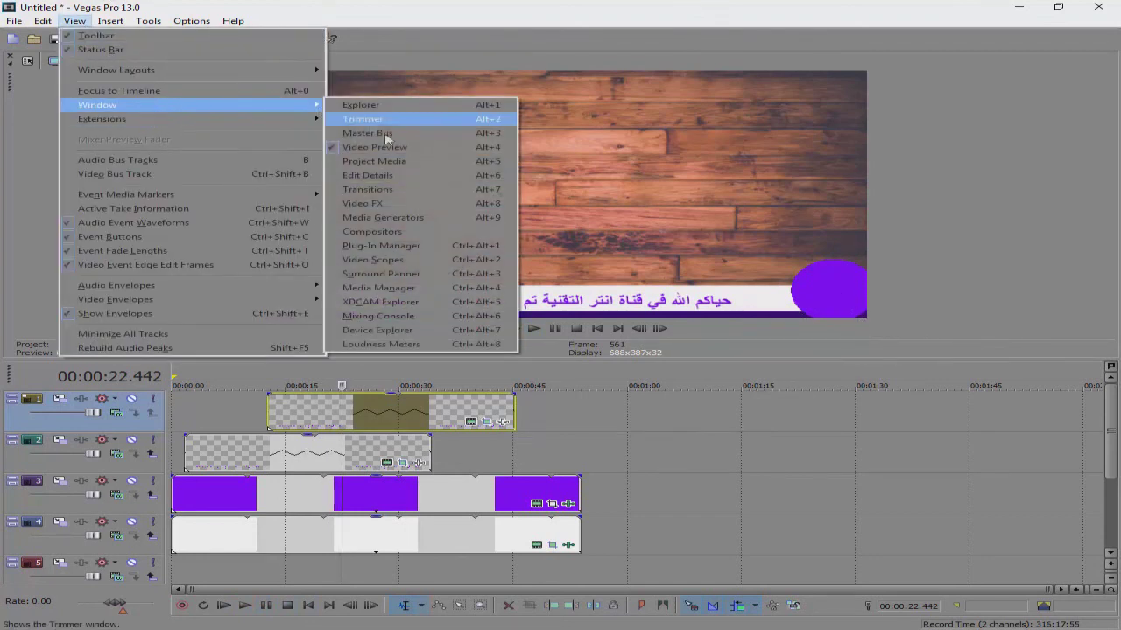
click(375, 189)
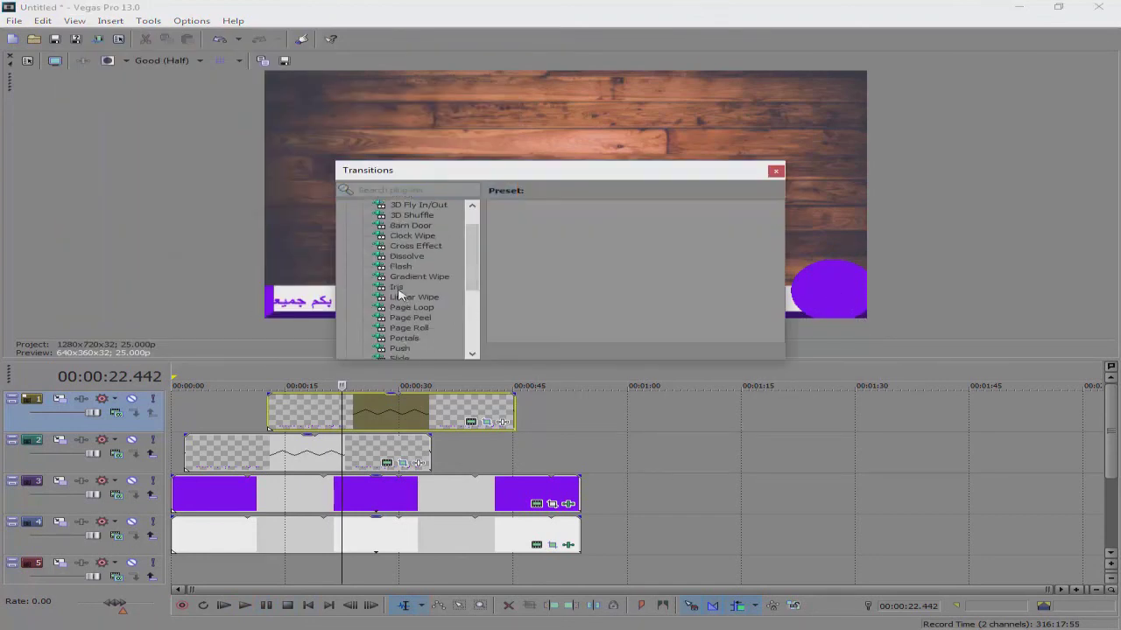
click(396, 289)
drag(507, 180, 642, 378)
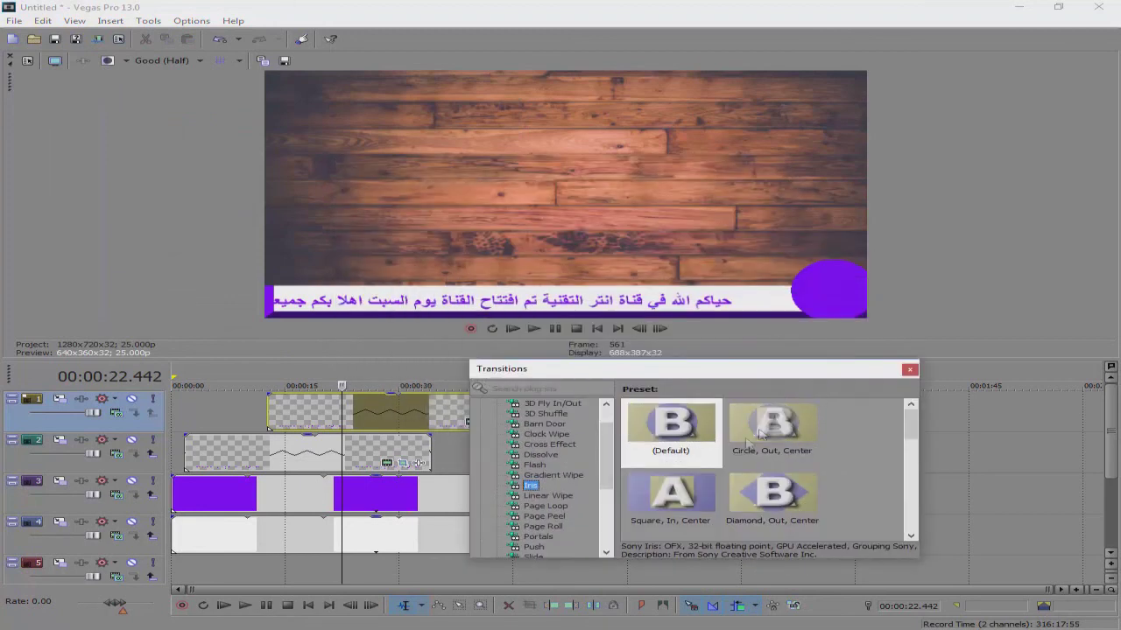
drag(768, 427, 221, 497)
click(960, 358)
click(909, 369)
Step: Play the ticker from near the start of the timeline and enlarge the video preview area to check the circle's entrance
click(177, 524)
click(245, 605)
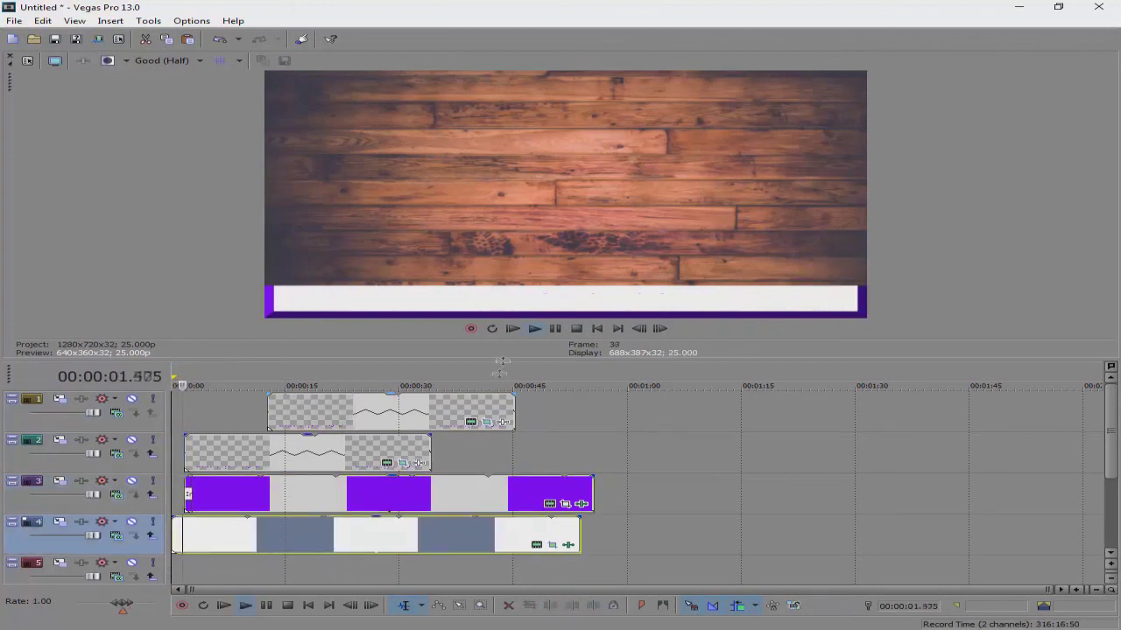
drag(502, 360, 484, 433)
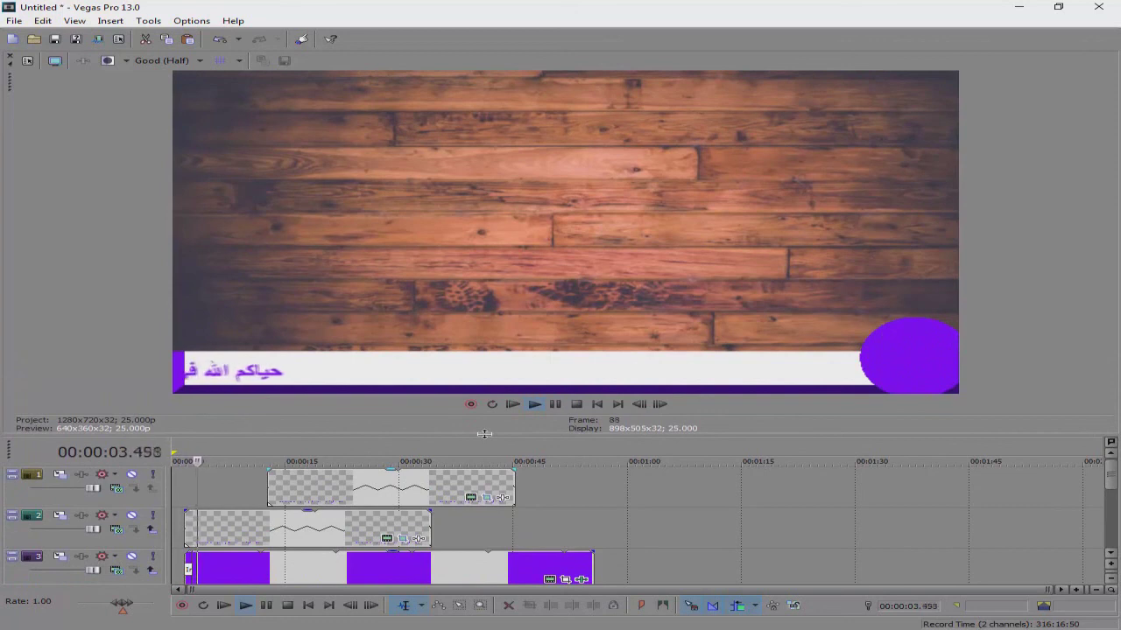